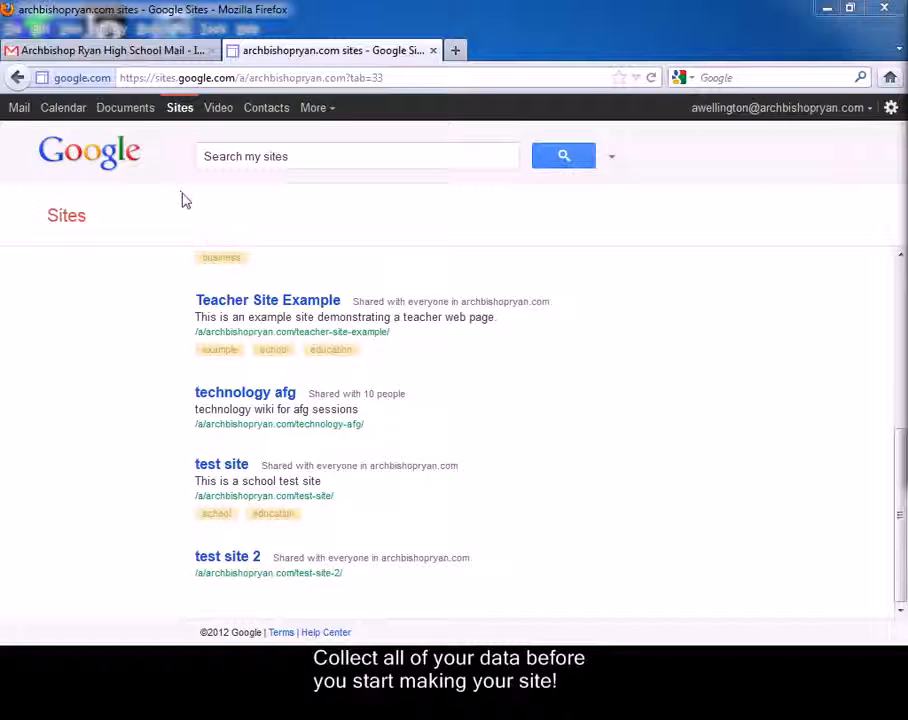
Start a new site from the Classroom site template under Schools & education
{"action": "left_click", "coordinate": [196, 117]}
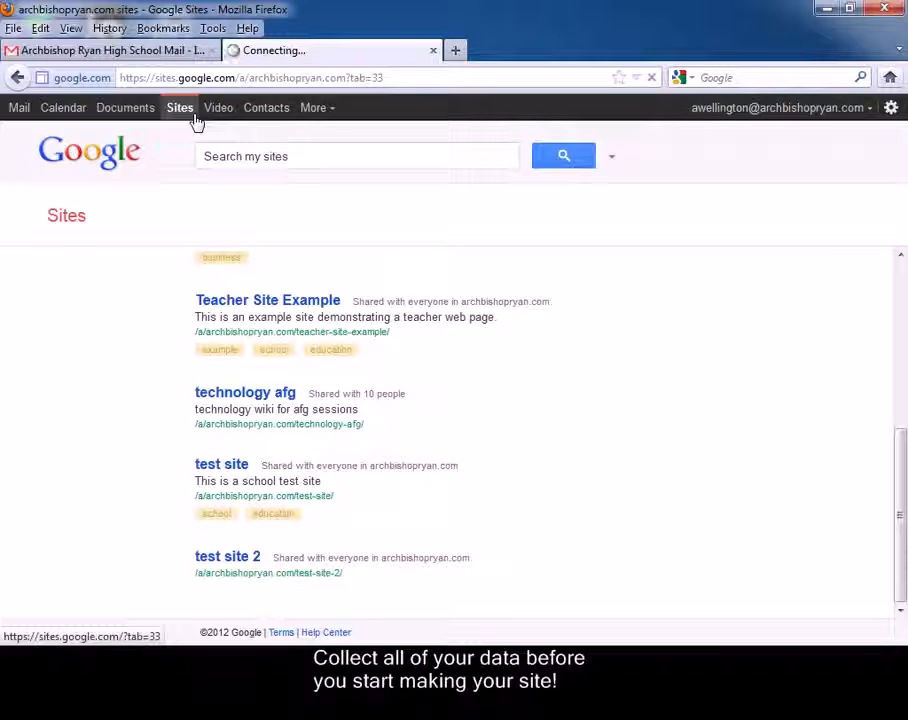
{"action": "left_click", "coordinate": [85, 285]}
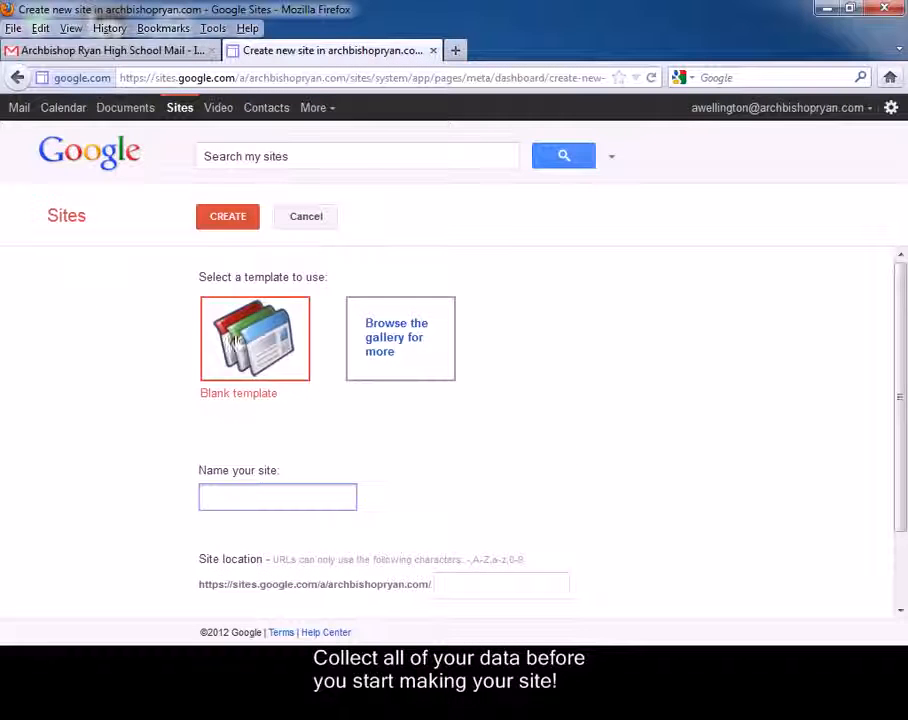
{"action": "left_click", "coordinate": [400, 354]}
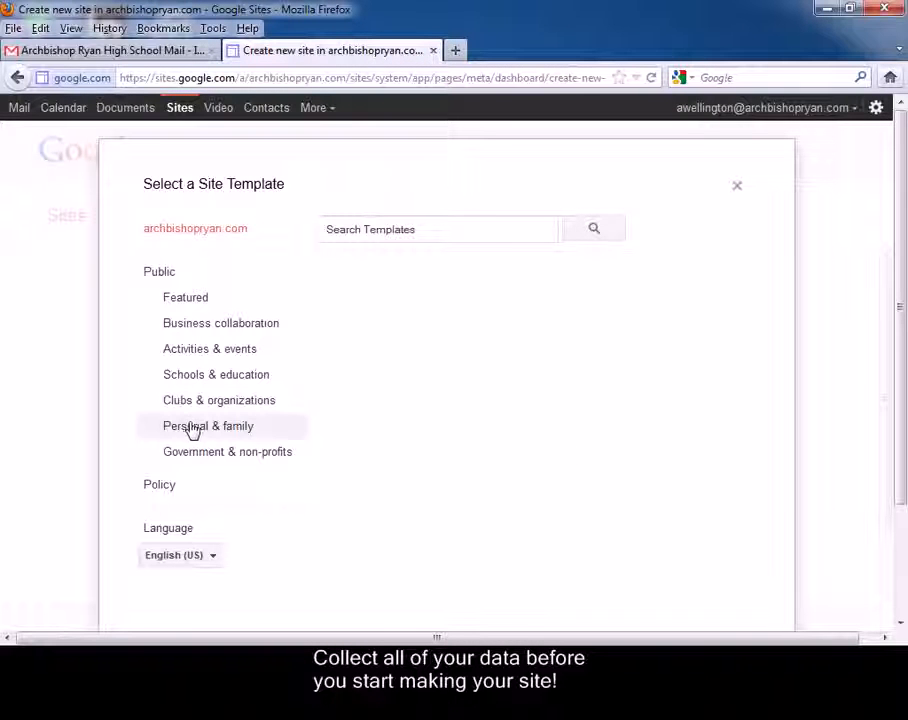
{"action": "left_click", "coordinate": [233, 378]}
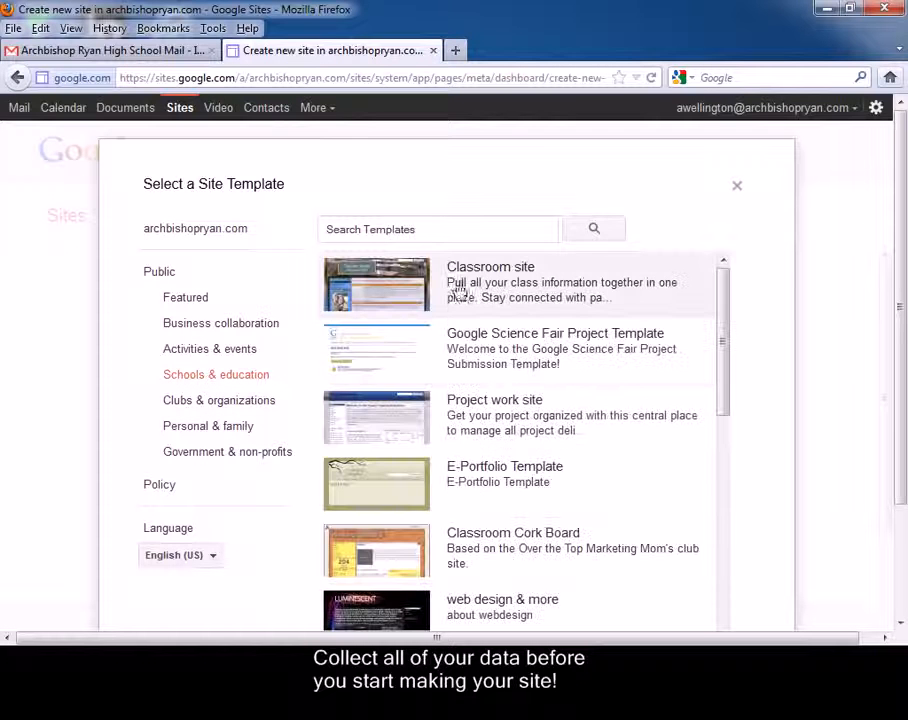
{"action": "left_click", "coordinate": [461, 303]}
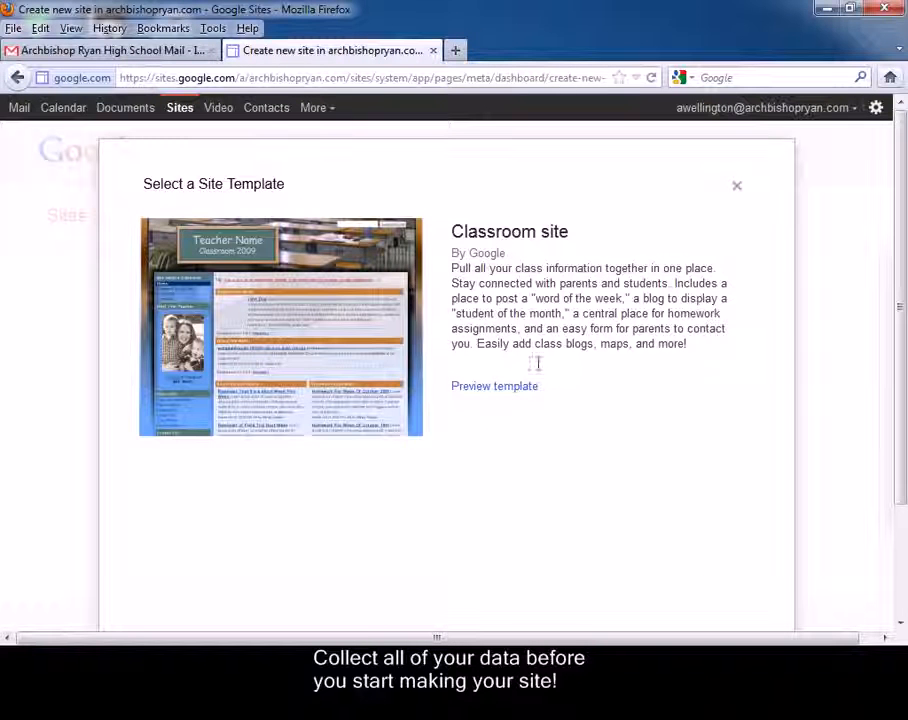
{"action": "scroll", "coordinate": [580, 387], "scroll_direction": "down", "scroll_amount": 3}
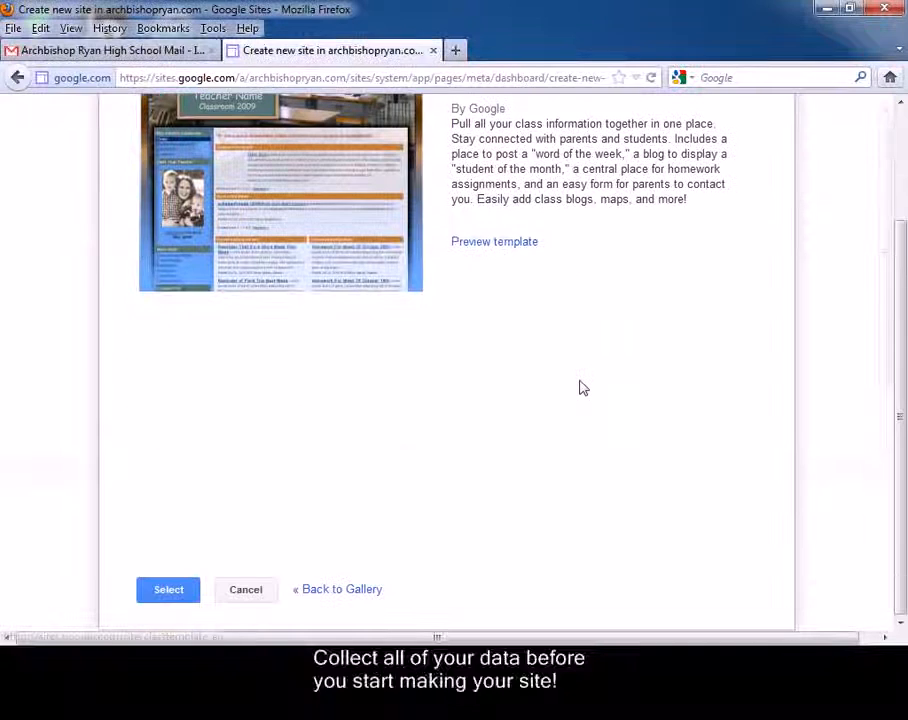
{"action": "left_click", "coordinate": [168, 590]}
Name the new site 'test site 3'
{"action": "left_click", "coordinate": [243, 493]}
{"action": "type", "text": "test site 3"}
{"action": "scroll", "coordinate": [557, 430], "scroll_direction": "down", "scroll_amount": 2}
Set site categories 'school, website' and description 'This is a test site'
{"action": "left_click", "coordinate": [257, 588]}
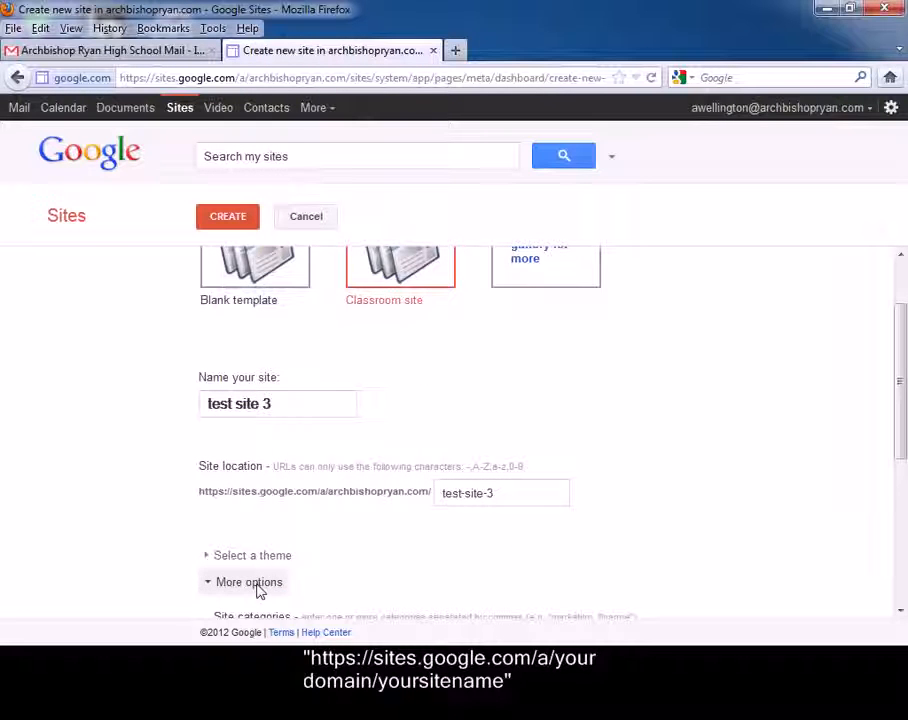
{"action": "scroll", "coordinate": [405, 530], "scroll_direction": "down", "scroll_amount": 6}
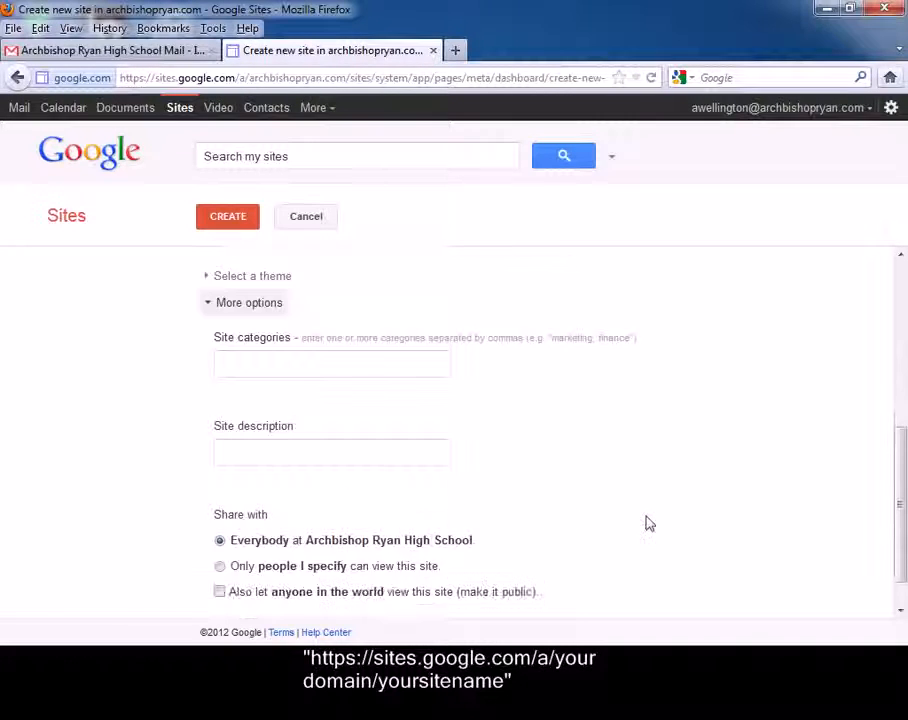
{"action": "scroll", "coordinate": [600, 521], "scroll_direction": "down", "scroll_amount": 1}
{"action": "left_click", "coordinate": [308, 324]}
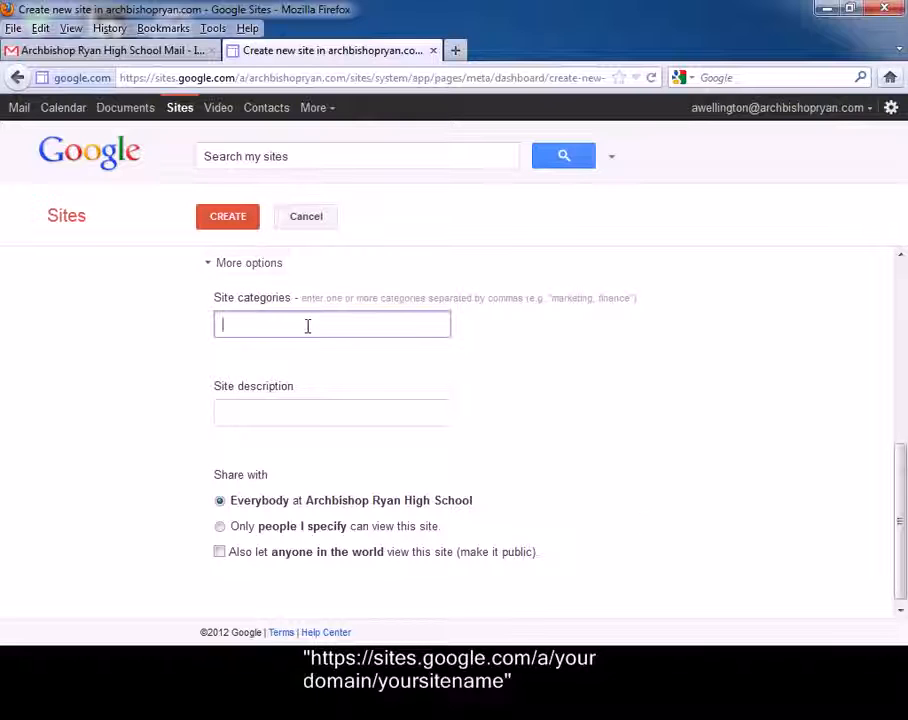
{"action": "type", "text": "school"}
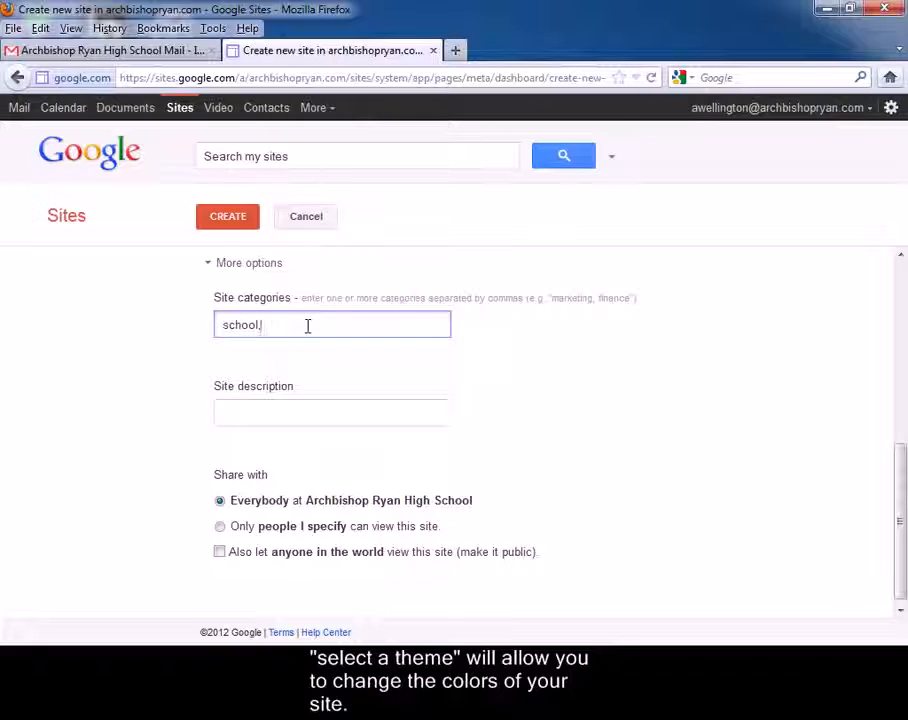
{"action": "type", "text": ", website"}
{"action": "left_click", "coordinate": [290, 416]}
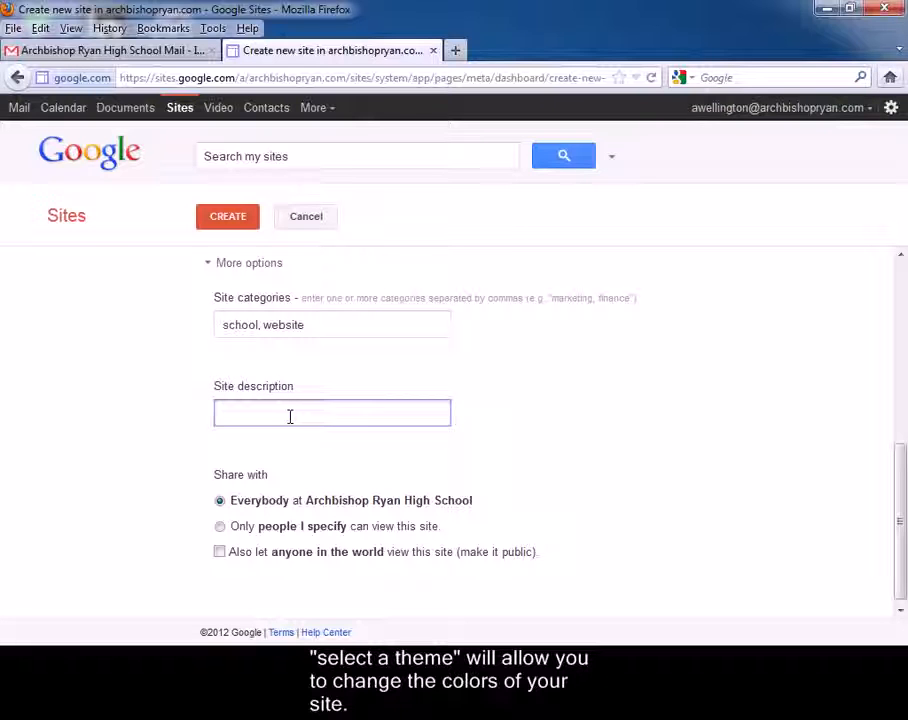
{"action": "type", "text": "This is a test site."}
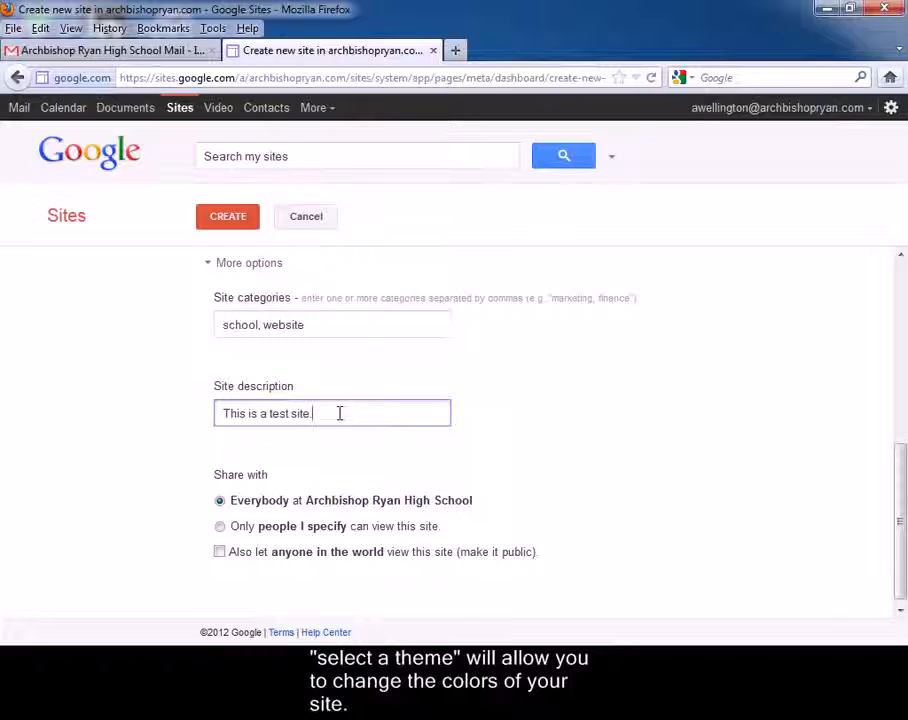
Review the sharing options, keeping the site shared with everybody at the school
{"action": "left_click", "coordinate": [220, 502]}
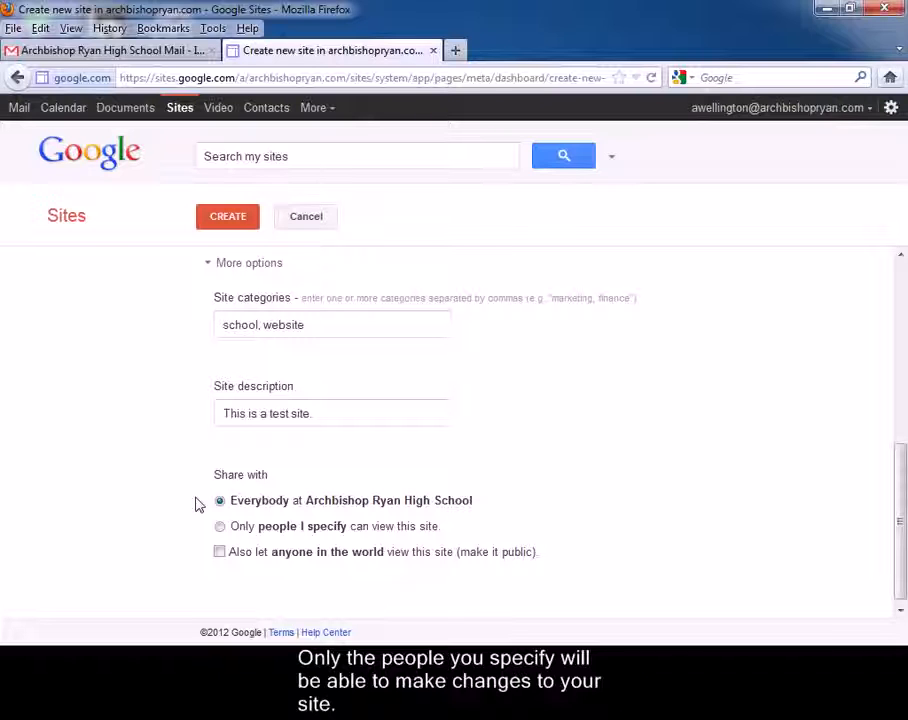
{"action": "left_click", "coordinate": [219, 553]}
{"action": "left_click_drag", "start_coordinate": [574, 567], "coordinate": [166, 549]}
{"action": "left_click", "coordinate": [225, 570]}
Create test site 3 and scroll through its new home page
{"action": "left_click", "coordinate": [244, 221]}
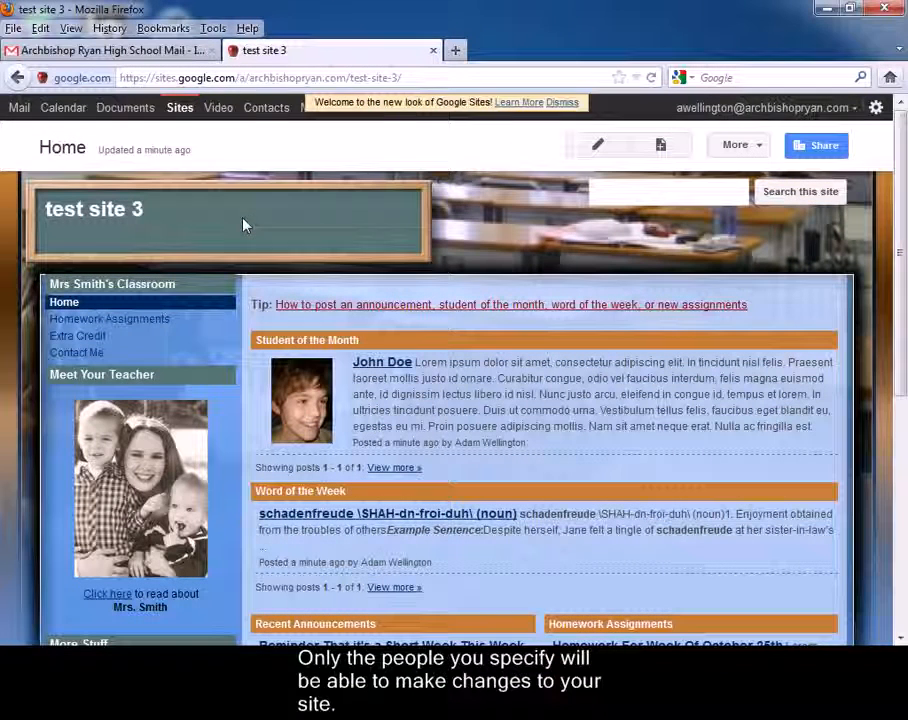
{"action": "left_click_drag", "start_coordinate": [894, 284], "coordinate": [905, 535]}
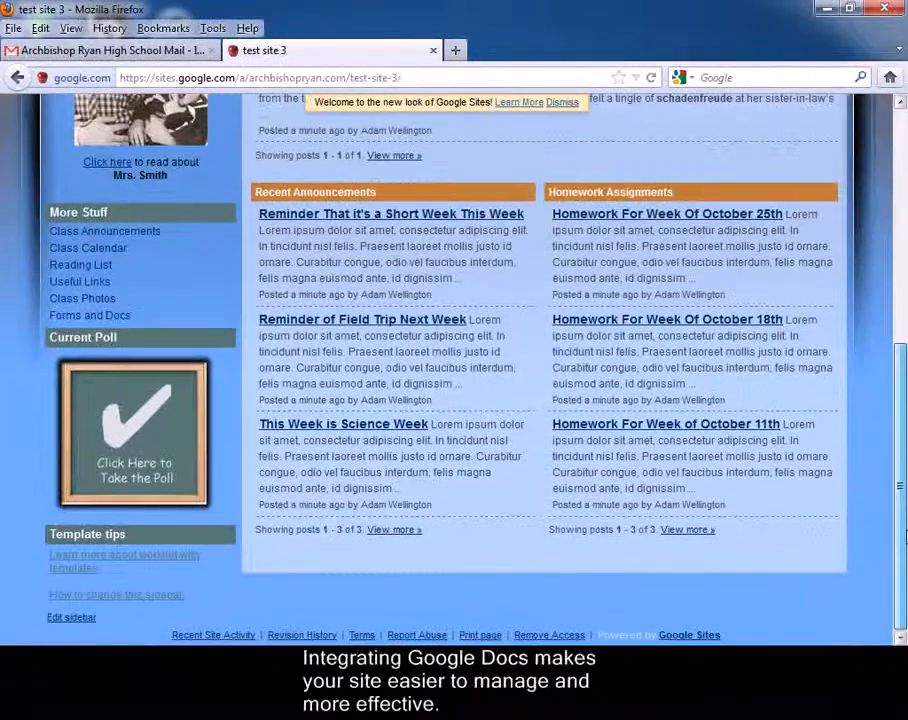
{"action": "scroll", "coordinate": [682, 327], "scroll_direction": "up", "scroll_amount": 6}
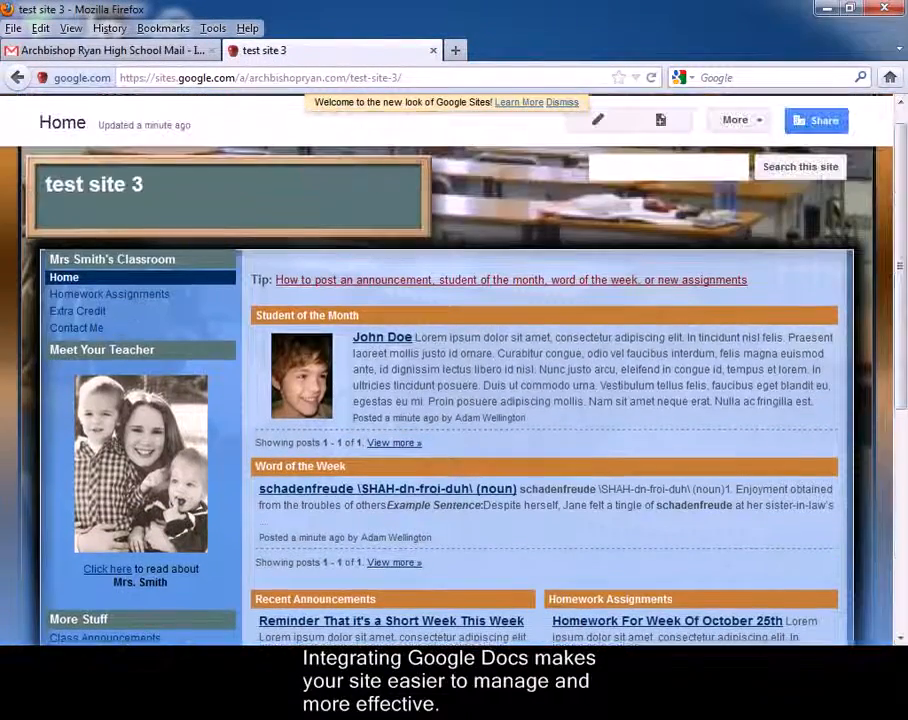
Look over the Contact Me form, then view the Reading List's four sample books
{"action": "left_click", "coordinate": [72, 332]}
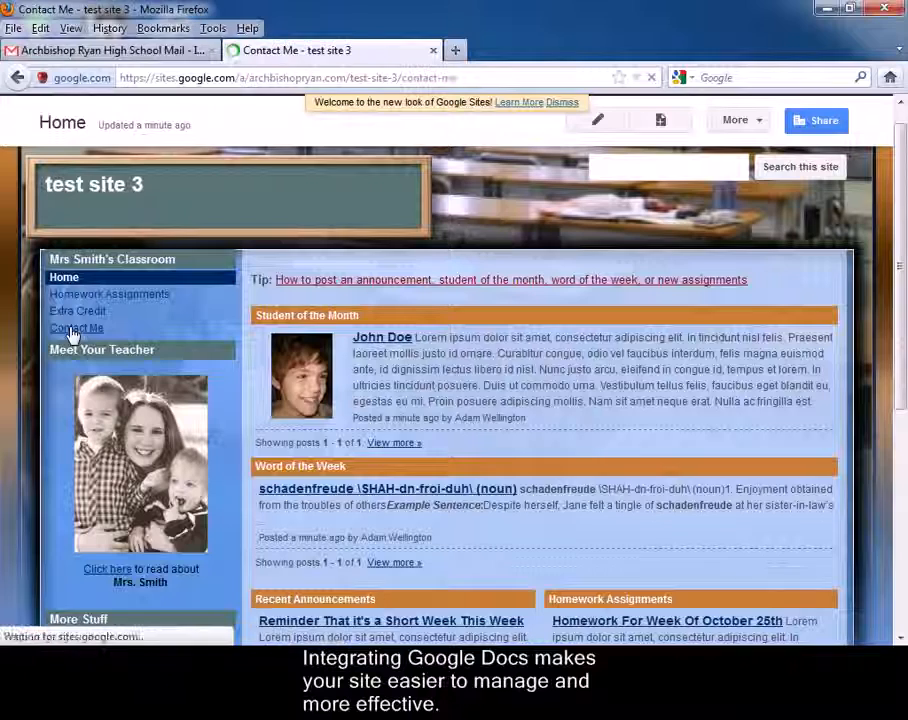
{"action": "left_click_drag", "start_coordinate": [900, 363], "coordinate": [894, 531]}
{"action": "left_click_drag", "start_coordinate": [440, 551], "coordinate": [215, 295]}
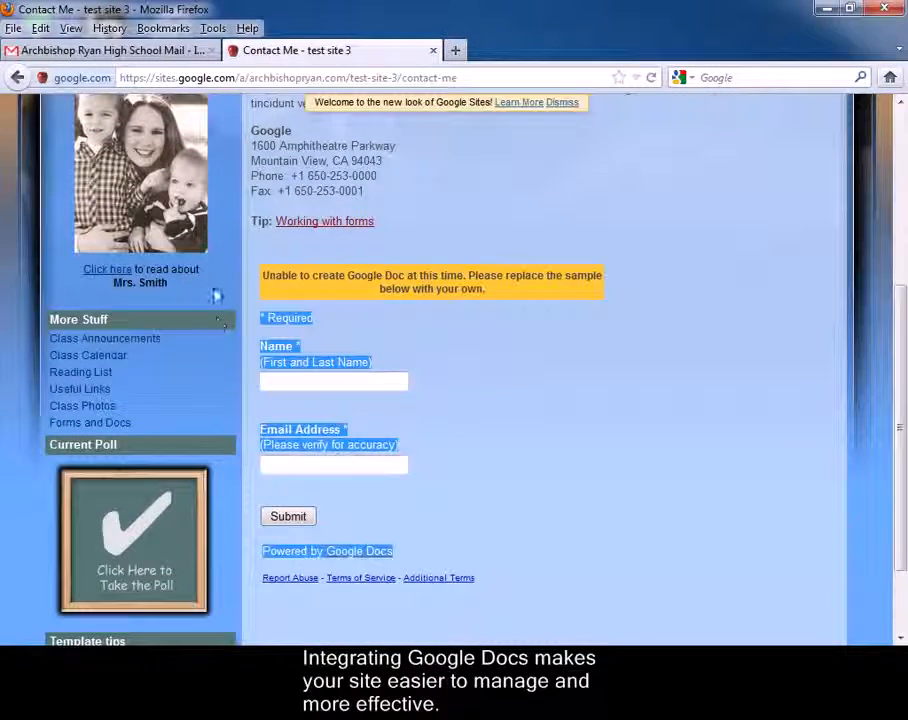
{"action": "left_click", "coordinate": [660, 431]}
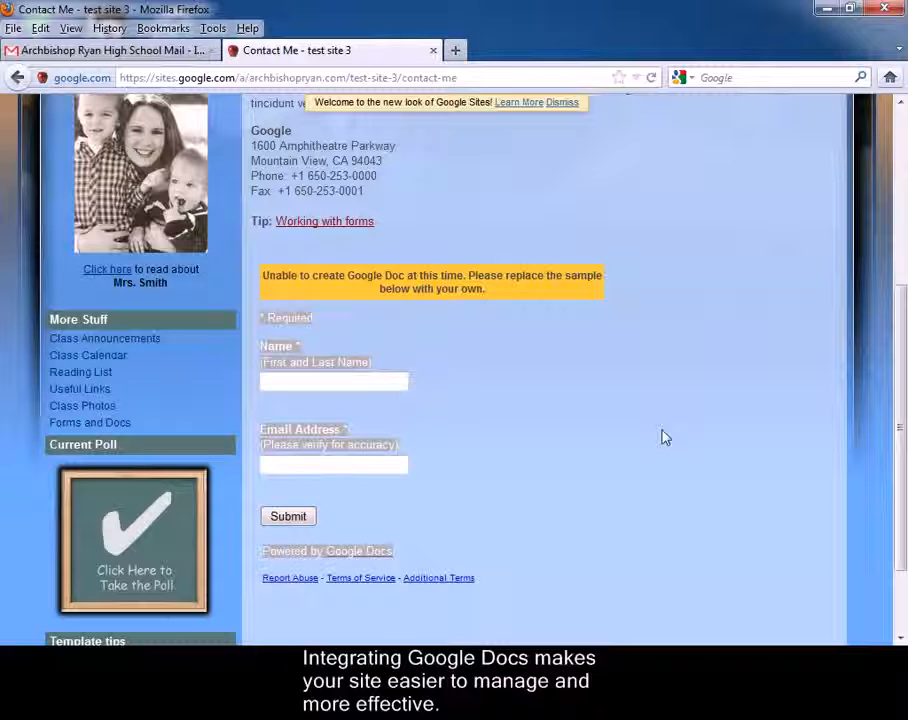
{"action": "left_click", "coordinate": [90, 376]}
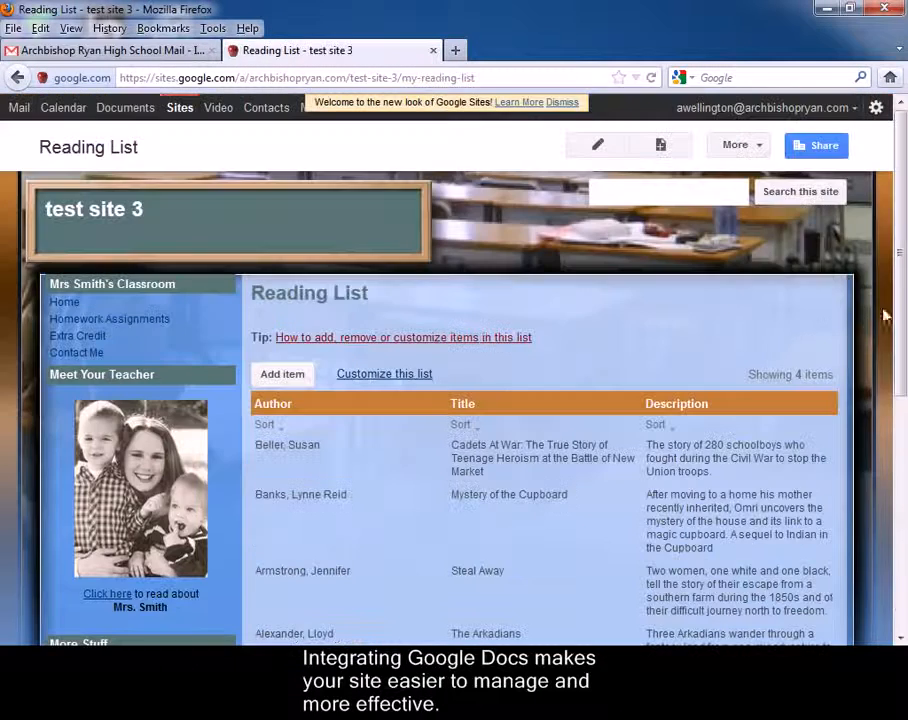
{"action": "left_click_drag", "start_coordinate": [901, 330], "coordinate": [903, 294]}
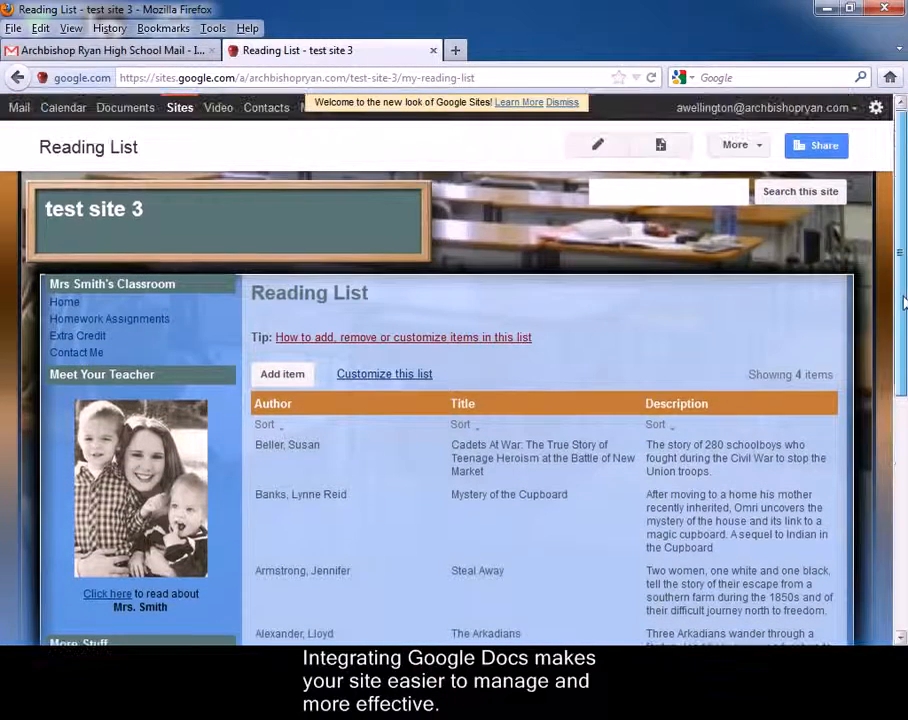
{"action": "left_click", "coordinate": [71, 306]}
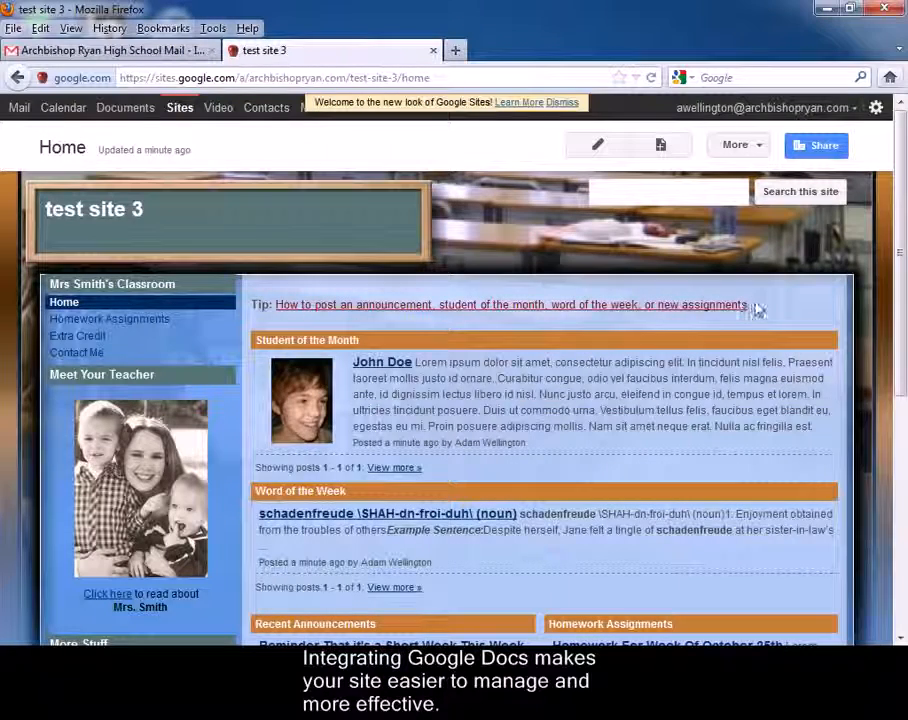
{"action": "left_click_drag", "start_coordinate": [901, 255], "coordinate": [898, 511]}
{"action": "left_click_drag", "start_coordinate": [130, 628], "coordinate": [45, 531]}
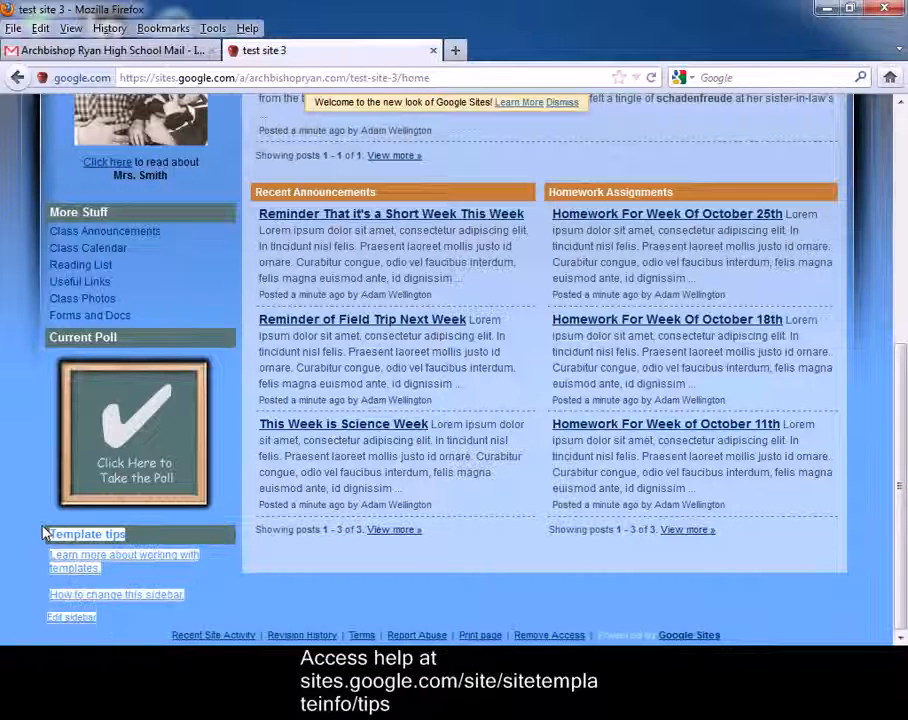
{"action": "left_click", "coordinate": [213, 597]}
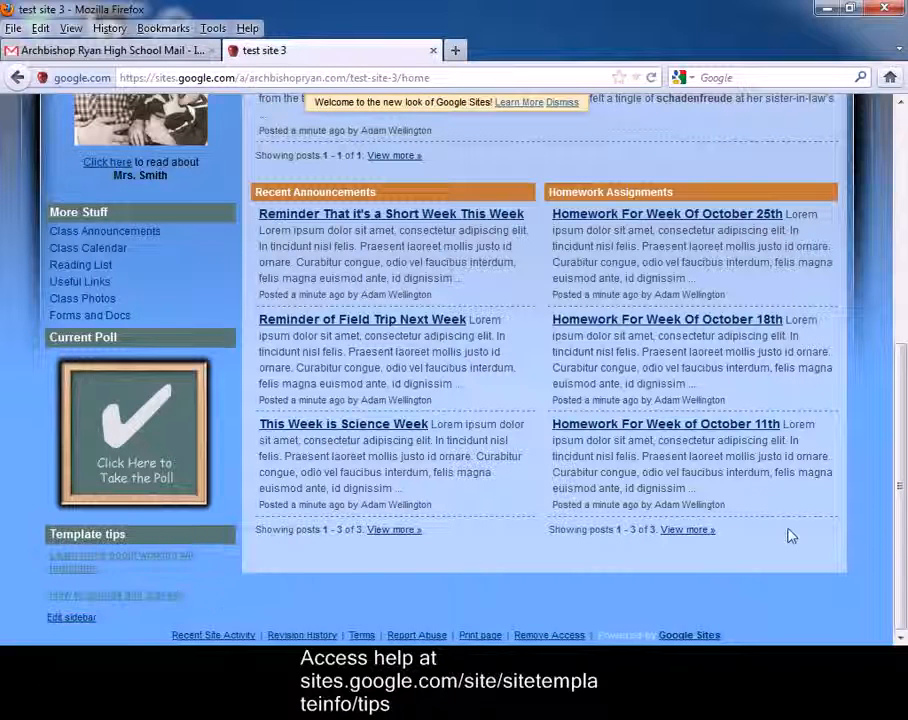
{"action": "left_click_drag", "start_coordinate": [896, 533], "coordinate": [900, 296]}
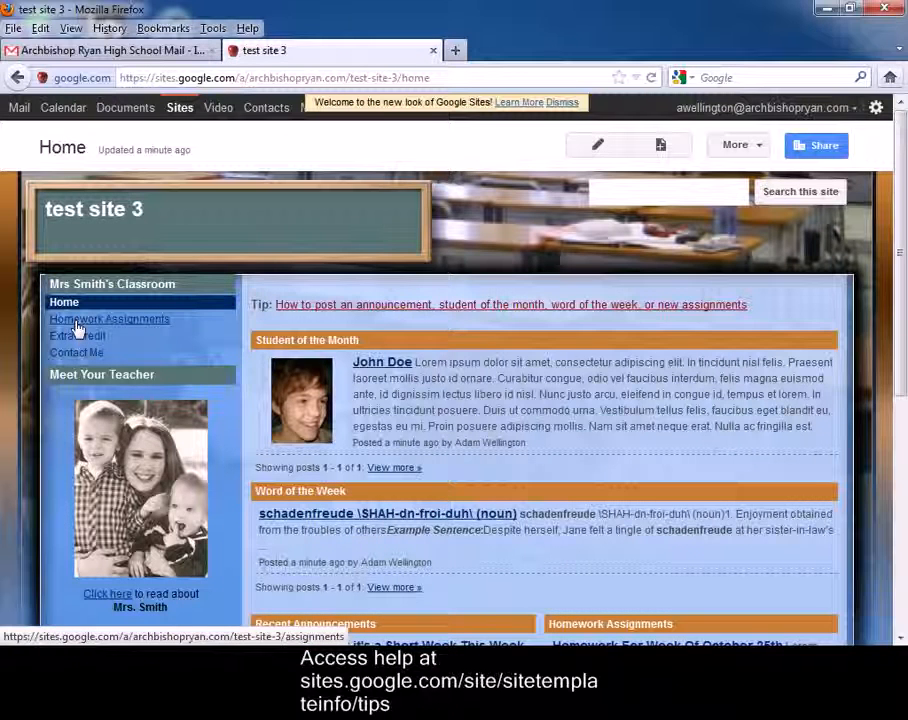
{"action": "scroll", "coordinate": [87, 335], "scroll_direction": "down", "scroll_amount": 8}
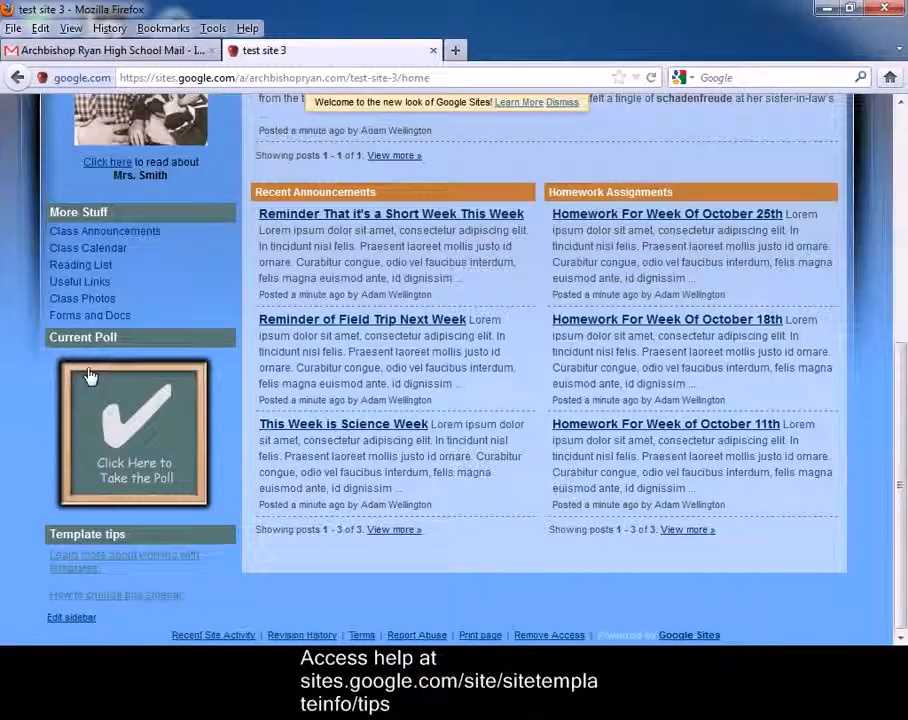
{"action": "scroll", "coordinate": [97, 455], "scroll_direction": "up", "scroll_amount": 8}
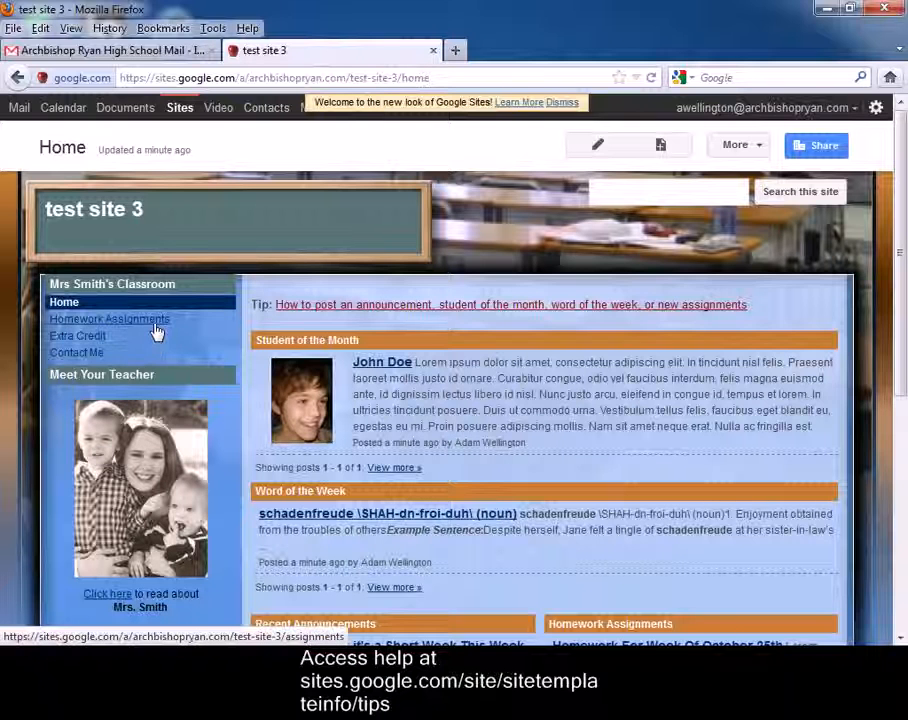
{"action": "left_click", "coordinate": [100, 340]}
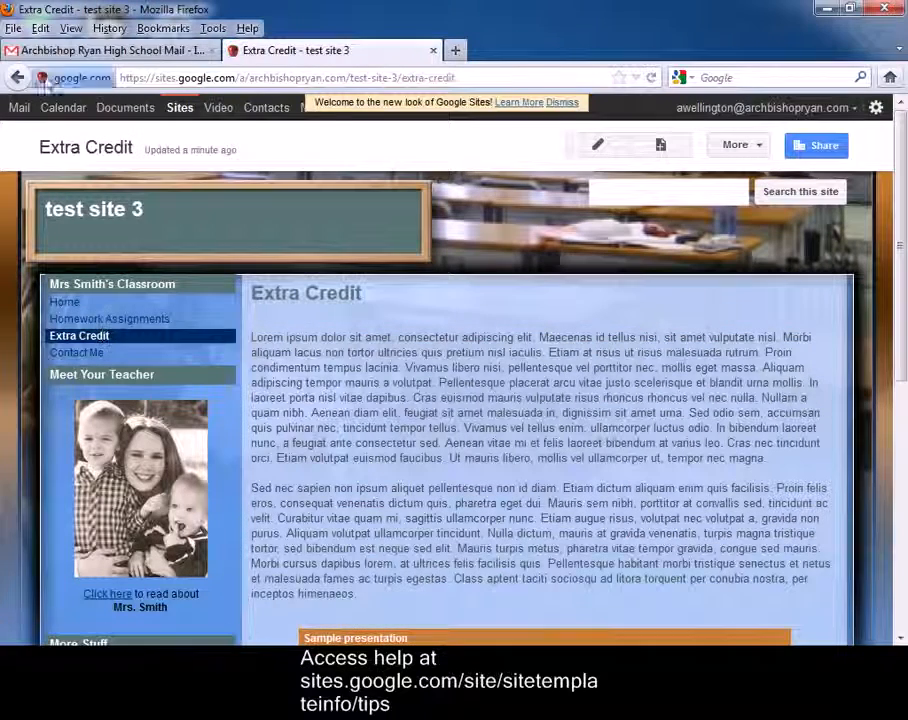
{"action": "left_click", "coordinate": [17, 77]}
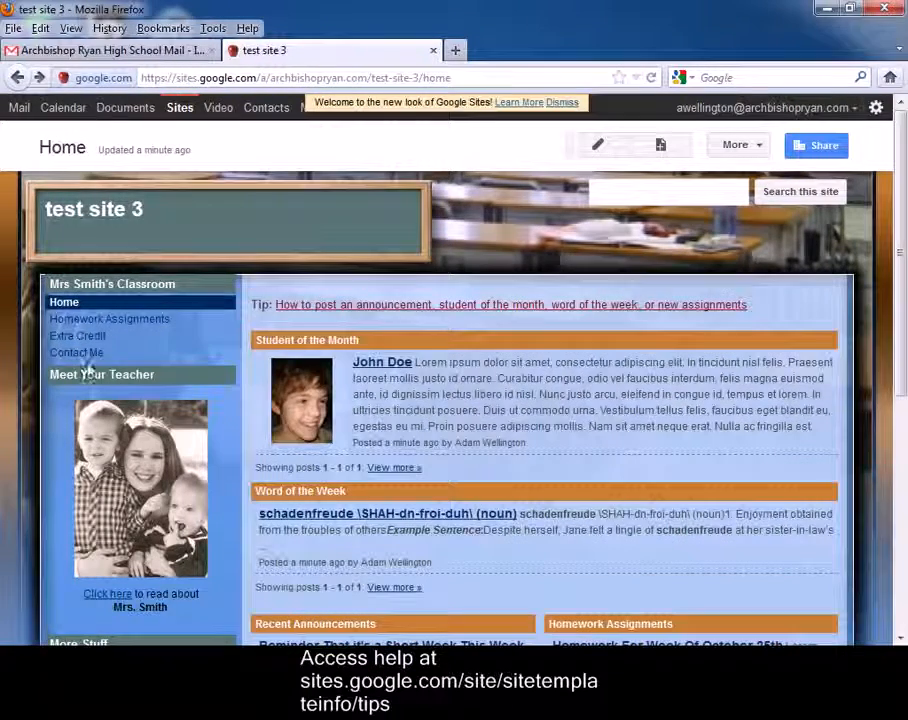
{"action": "left_click", "coordinate": [80, 354]}
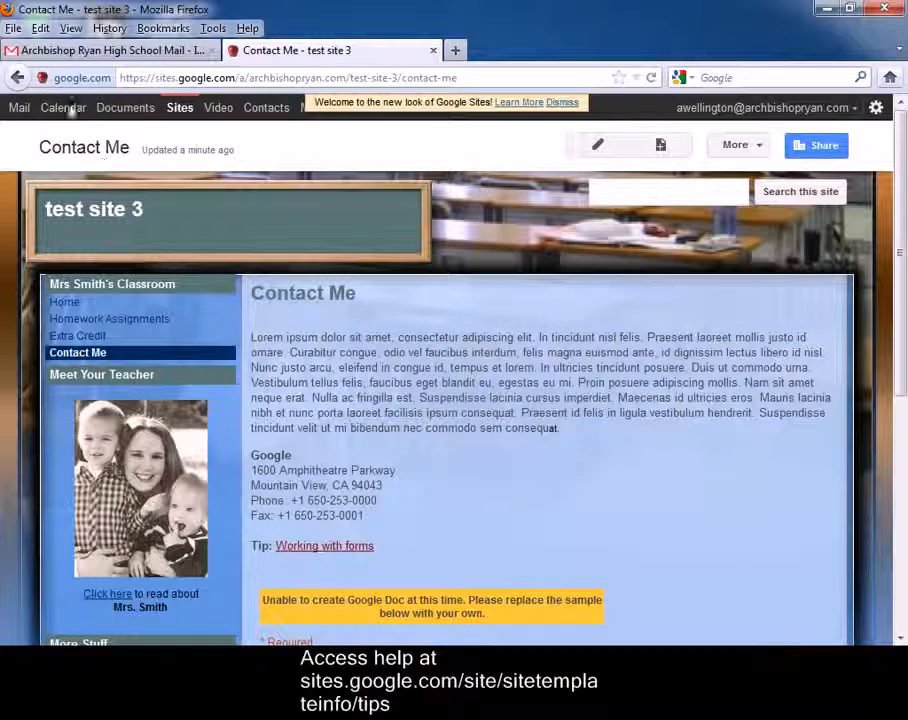
{"action": "left_click", "coordinate": [17, 77]}
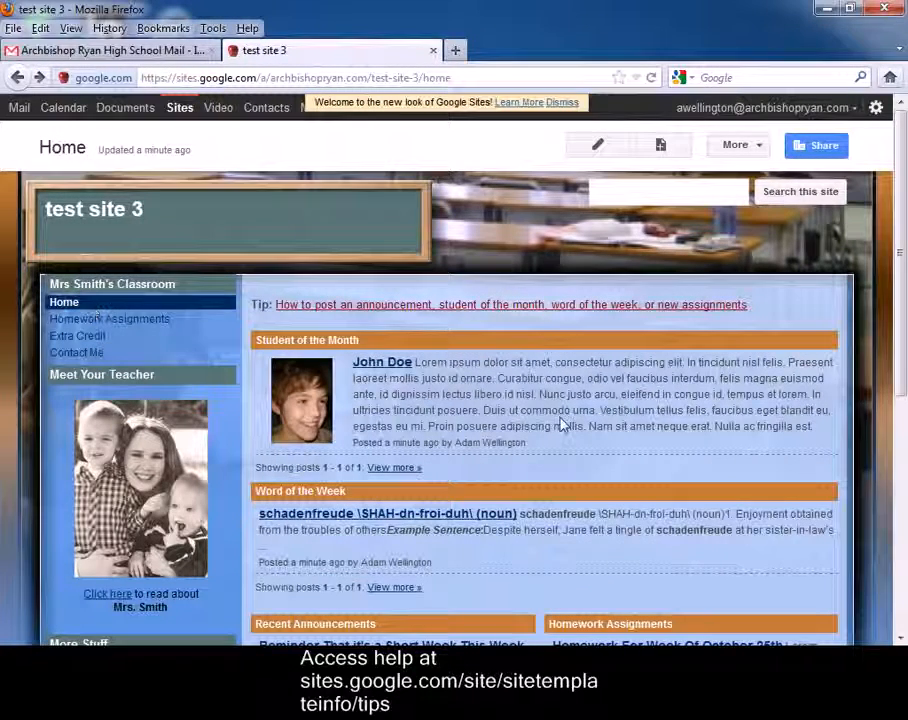
{"action": "scroll", "coordinate": [562, 420], "scroll_direction": "down", "scroll_amount": 4}
{"action": "scroll", "coordinate": [561, 418], "scroll_direction": "down", "scroll_amount": 4}
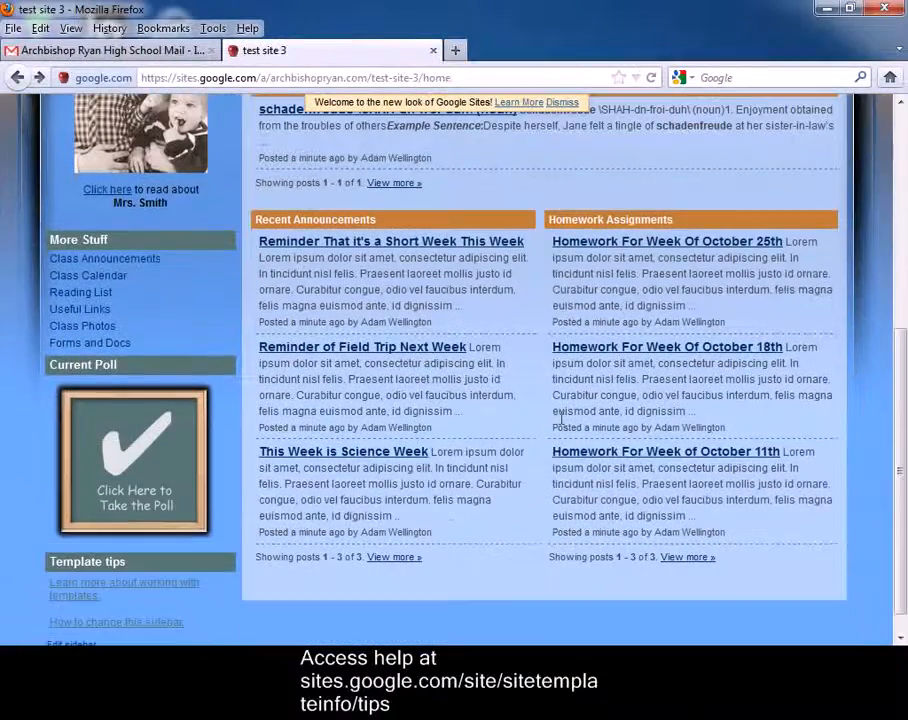
{"action": "scroll", "coordinate": [560, 418], "scroll_direction": "up", "scroll_amount": 8}
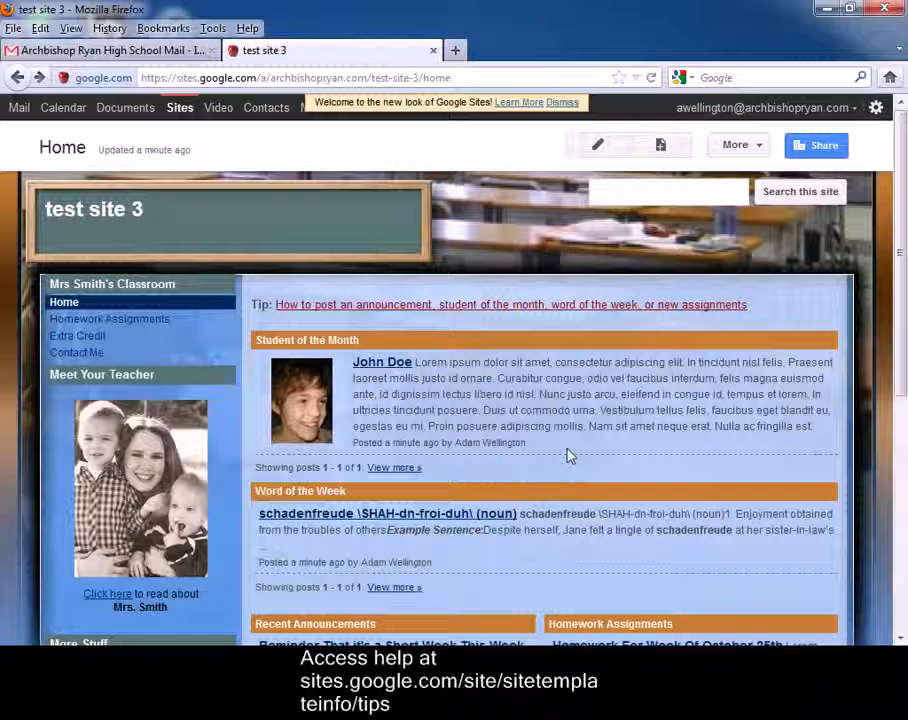
{"action": "scroll", "coordinate": [560, 445], "scroll_direction": "down", "scroll_amount": 2}
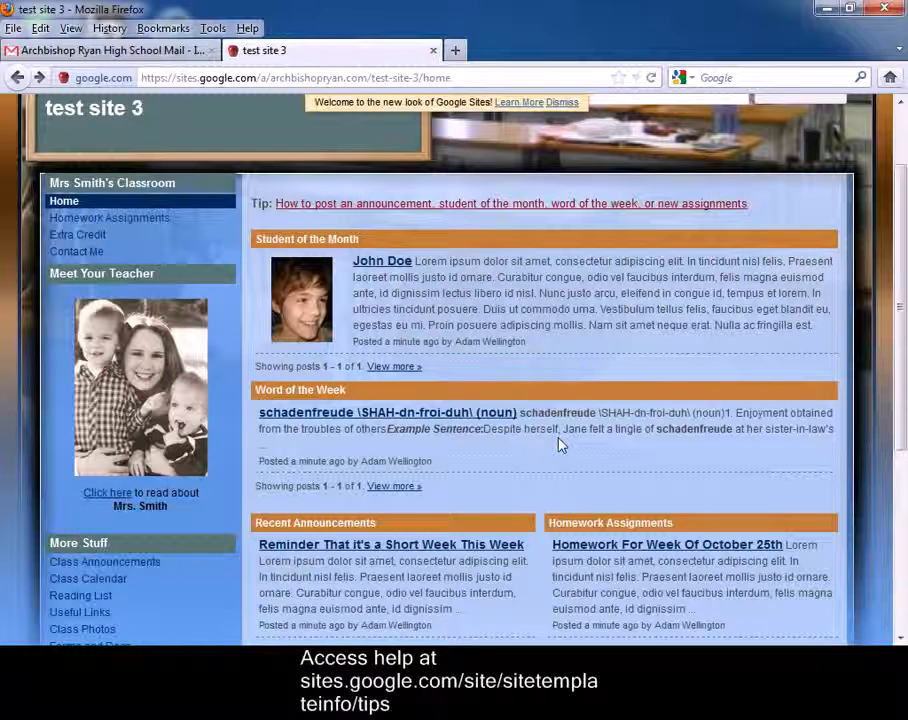
{"action": "scroll", "coordinate": [560, 445], "scroll_direction": "up", "scroll_amount": 2}
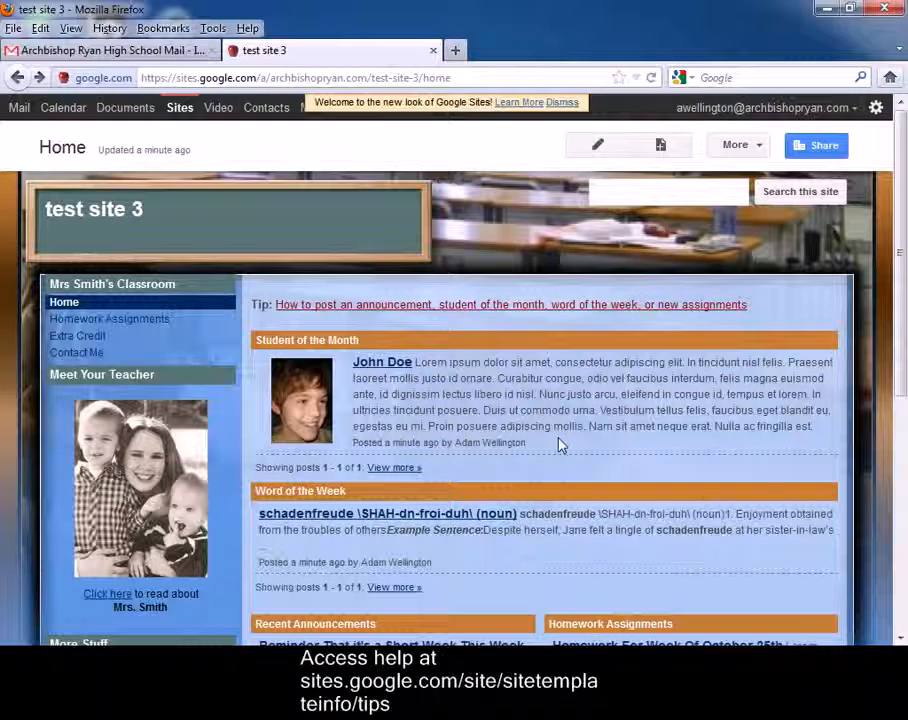
{"action": "left_click", "coordinate": [600, 148]}
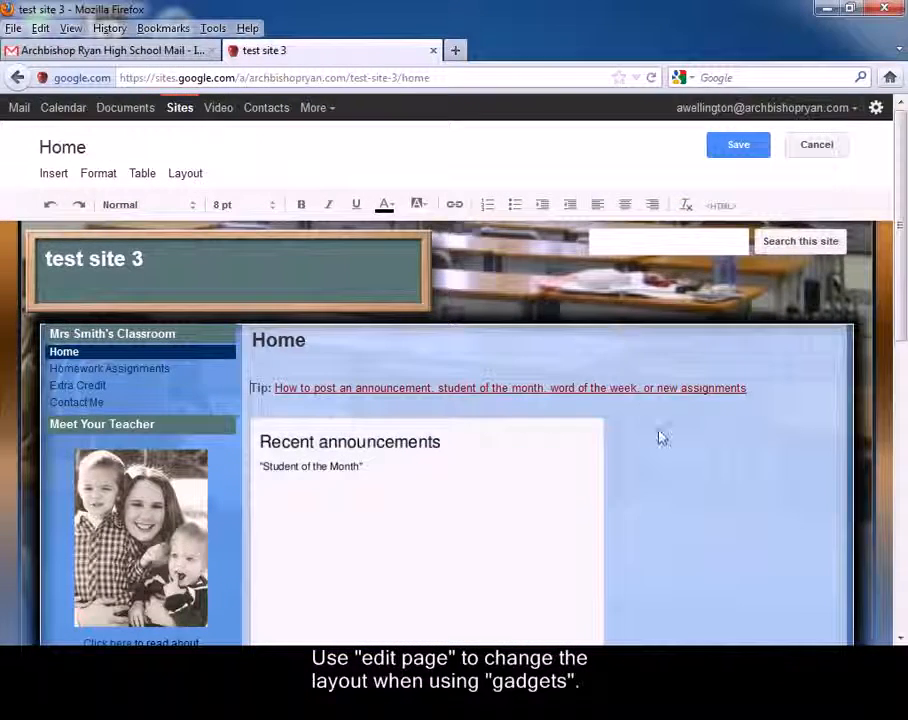
{"action": "scroll", "coordinate": [655, 432], "scroll_direction": "down", "scroll_amount": 5}
{"action": "scroll", "coordinate": [660, 442], "scroll_direction": "down", "scroll_amount": 3}
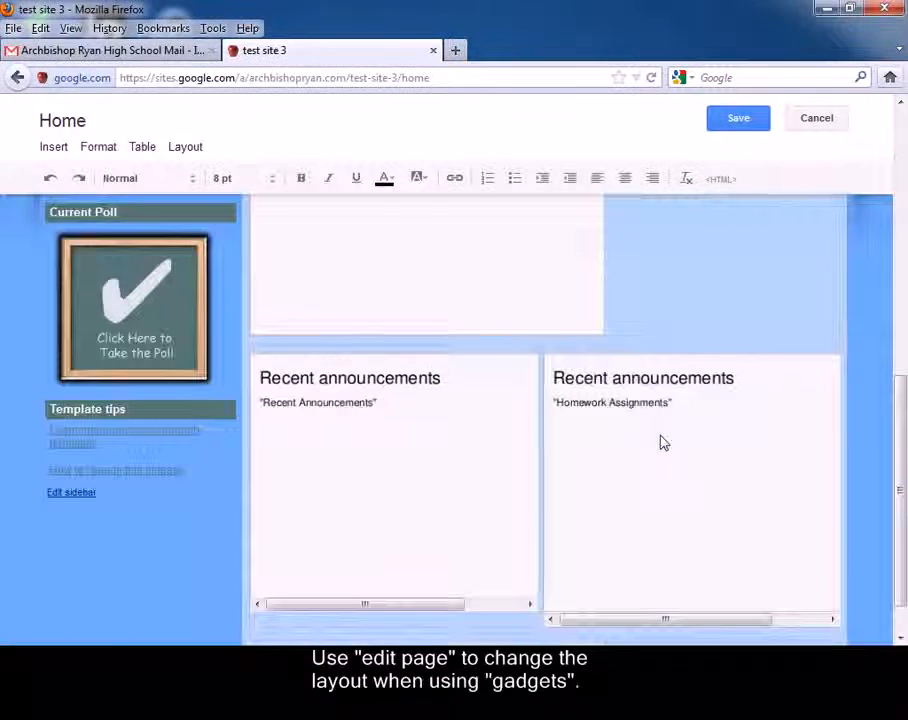
{"action": "scroll", "coordinate": [660, 442], "scroll_direction": "up", "scroll_amount": 8}
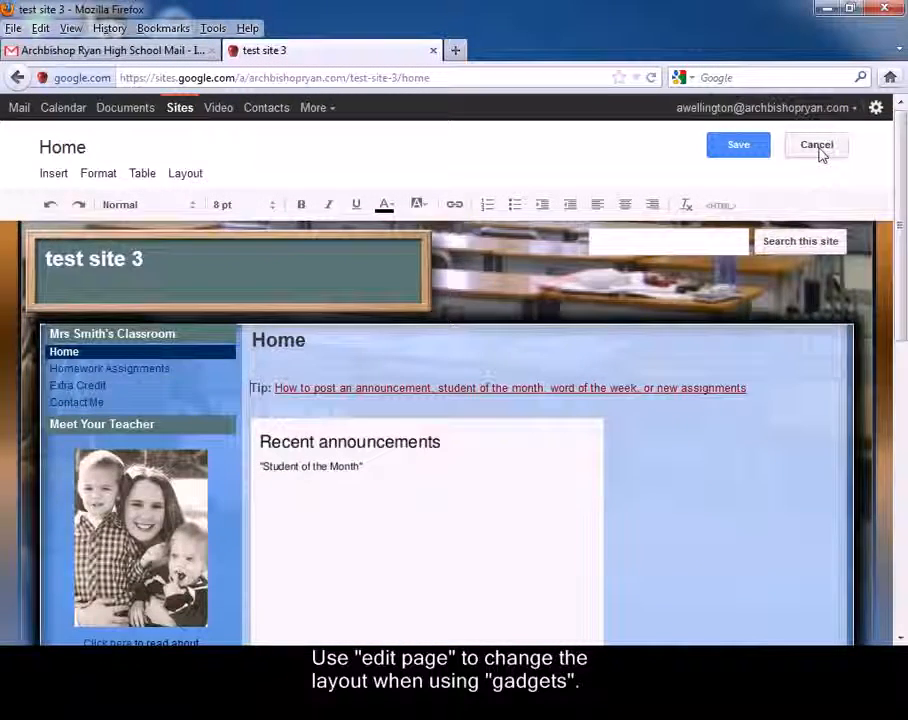
{"action": "left_click", "coordinate": [818, 148]}
{"action": "left_click", "coordinate": [477, 337]}
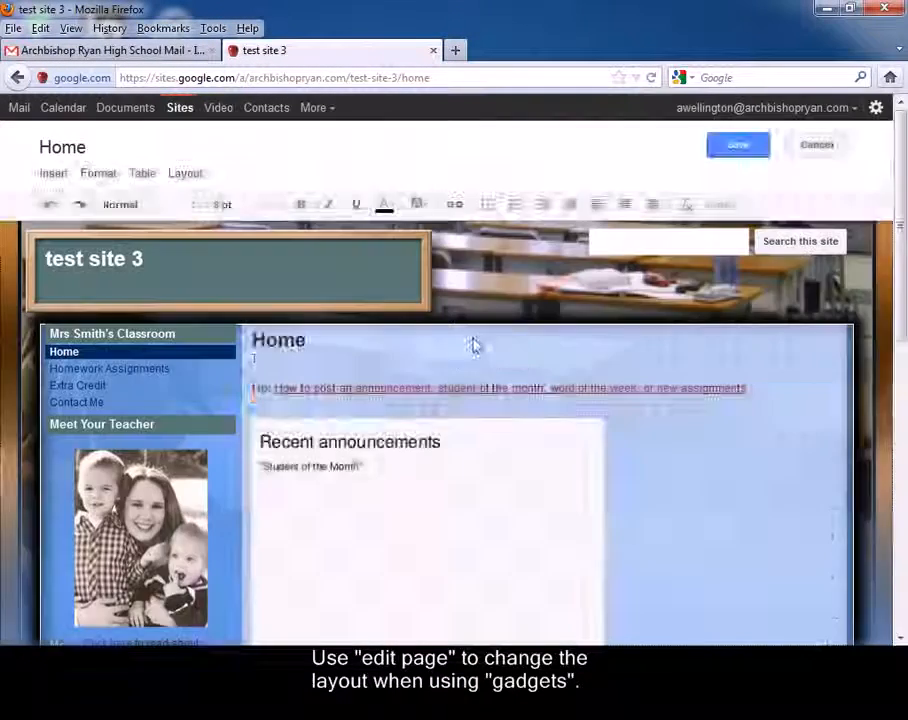
{"action": "left_click", "coordinate": [394, 473]}
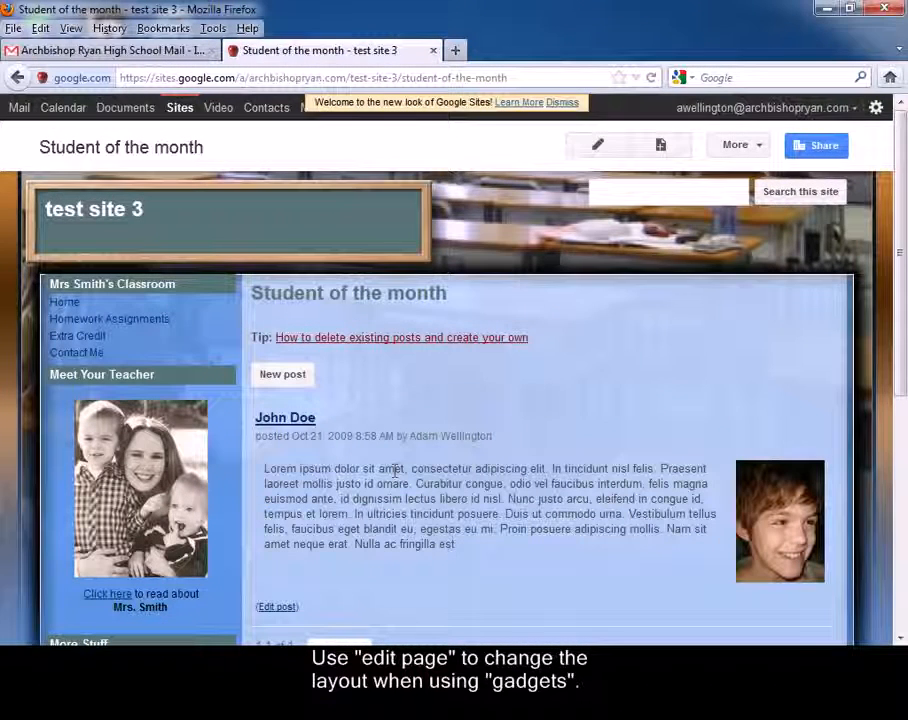
Start a Student of the month post, discard it unsaved, and return to Reading List
{"action": "scroll", "coordinate": [395, 469], "scroll_direction": "down", "scroll_amount": 3}
{"action": "scroll", "coordinate": [395, 469], "scroll_direction": "up", "scroll_amount": 3}
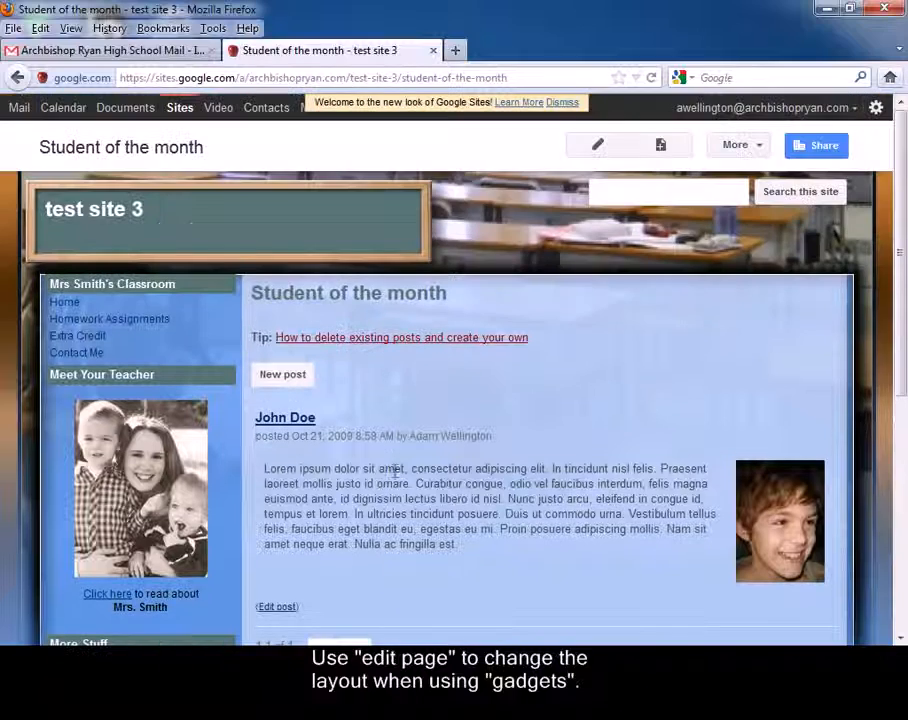
{"action": "scroll", "coordinate": [320, 470], "scroll_direction": "down", "scroll_amount": 2}
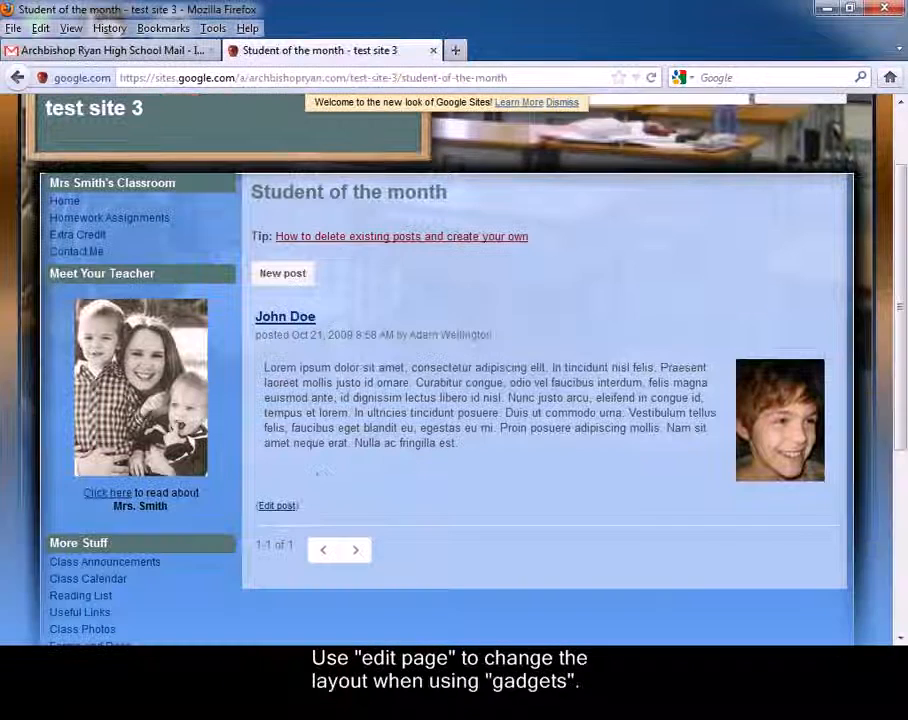
{"action": "left_click", "coordinate": [281, 276]}
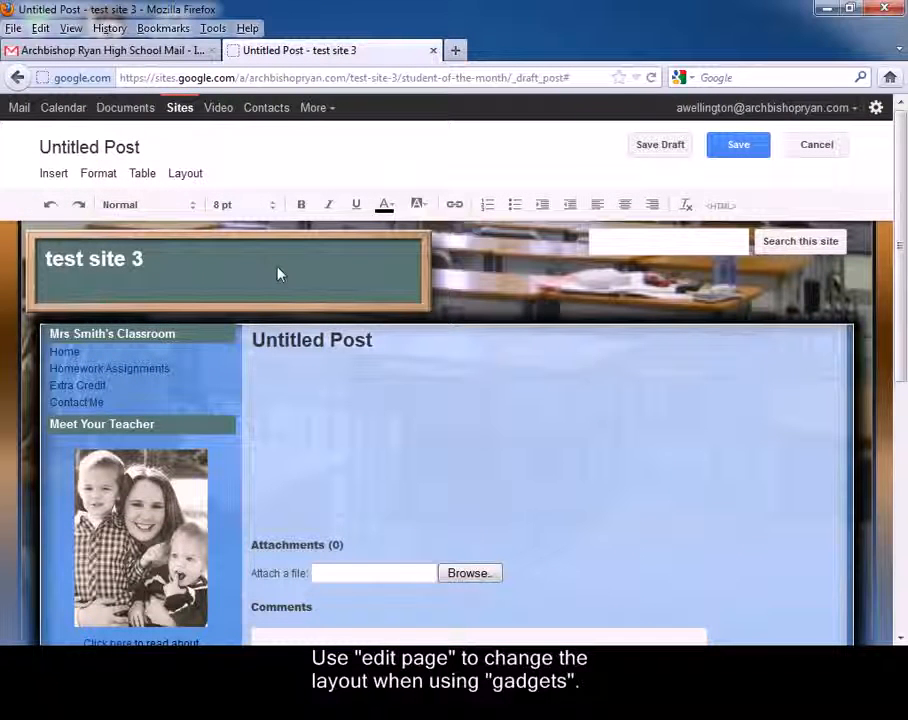
{"action": "left_click", "coordinate": [810, 146]}
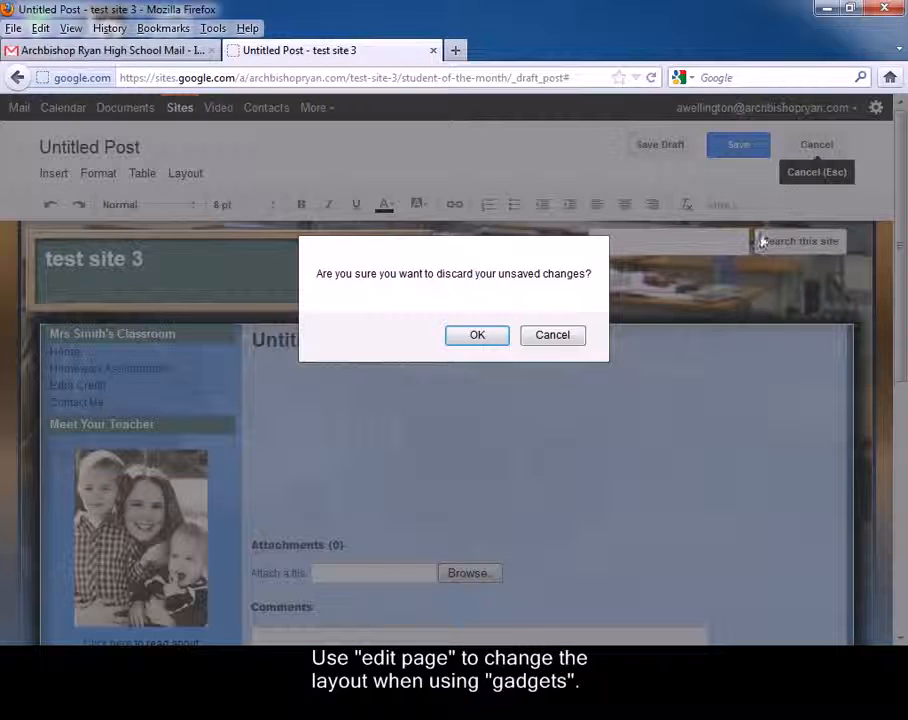
{"action": "left_click", "coordinate": [498, 342]}
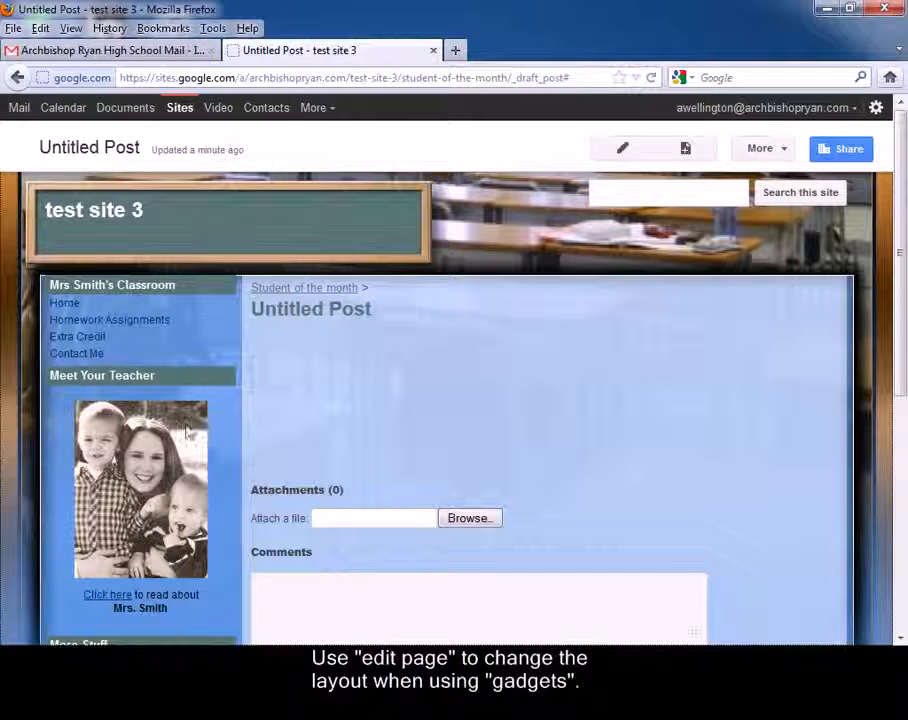
{"action": "scroll", "coordinate": [186, 430], "scroll_direction": "down", "scroll_amount": 3}
{"action": "left_click", "coordinate": [90, 496]}
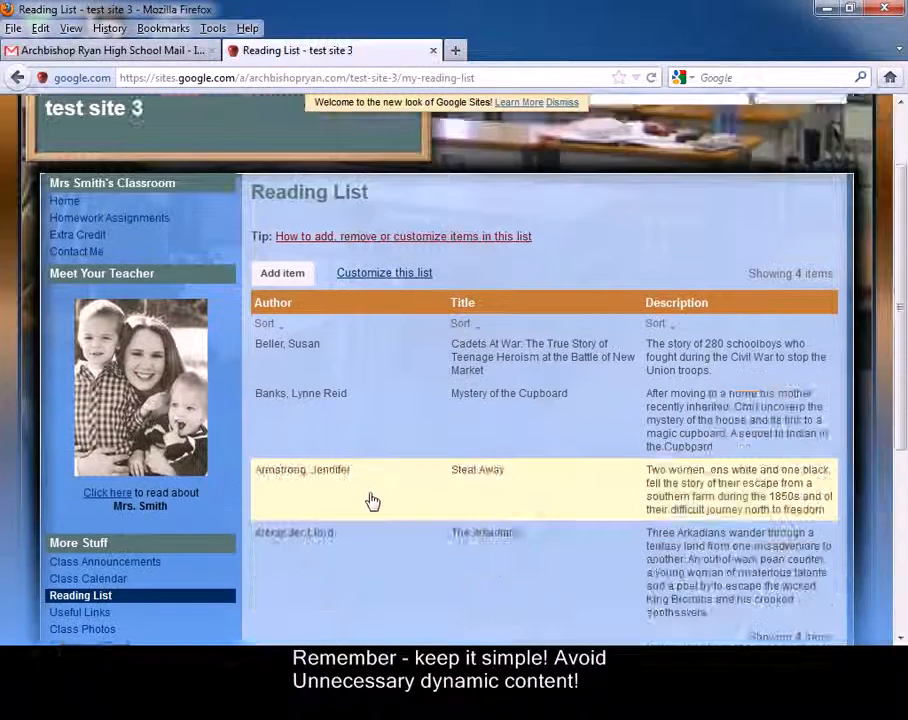
Sort the Reading List by Title ascending, then Author descending, and open Add item
{"action": "scroll", "coordinate": [372, 501], "scroll_direction": "down", "scroll_amount": 2}
{"action": "left_click", "coordinate": [461, 223]}
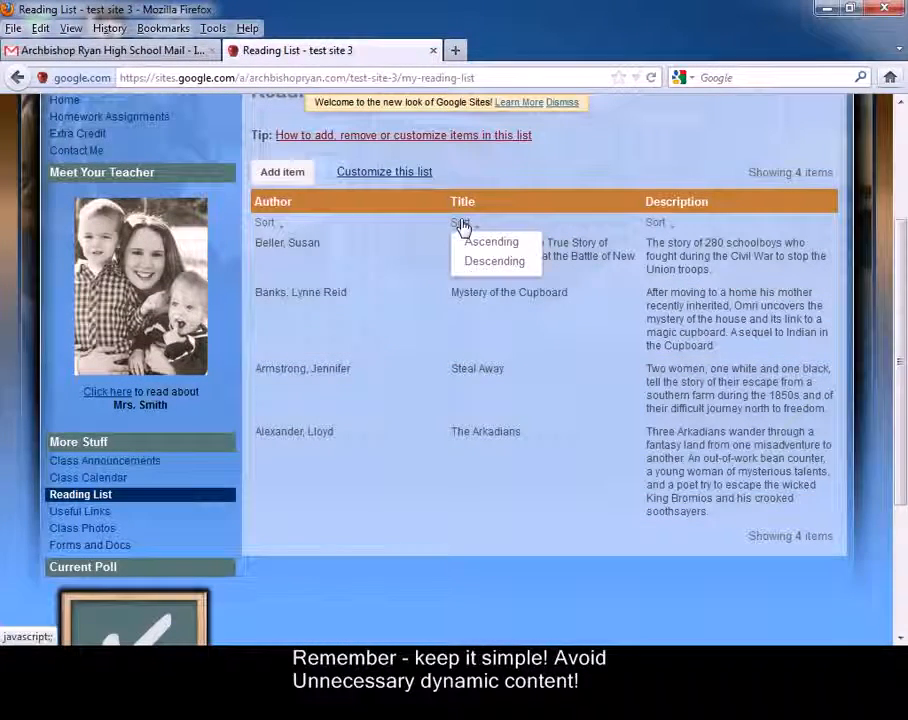
{"action": "left_click", "coordinate": [488, 244]}
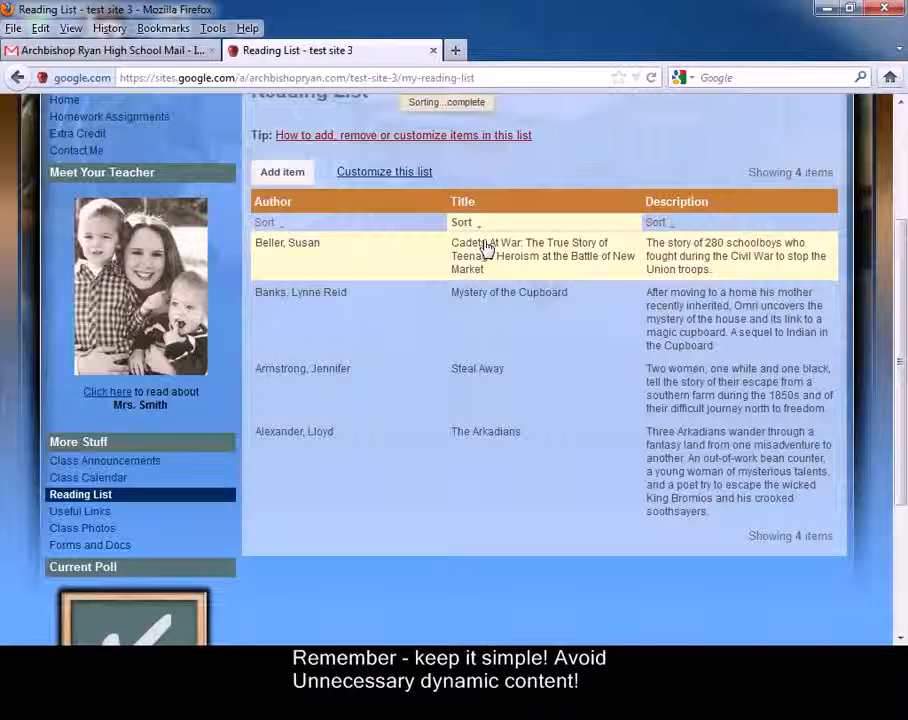
{"action": "left_click", "coordinate": [270, 223]}
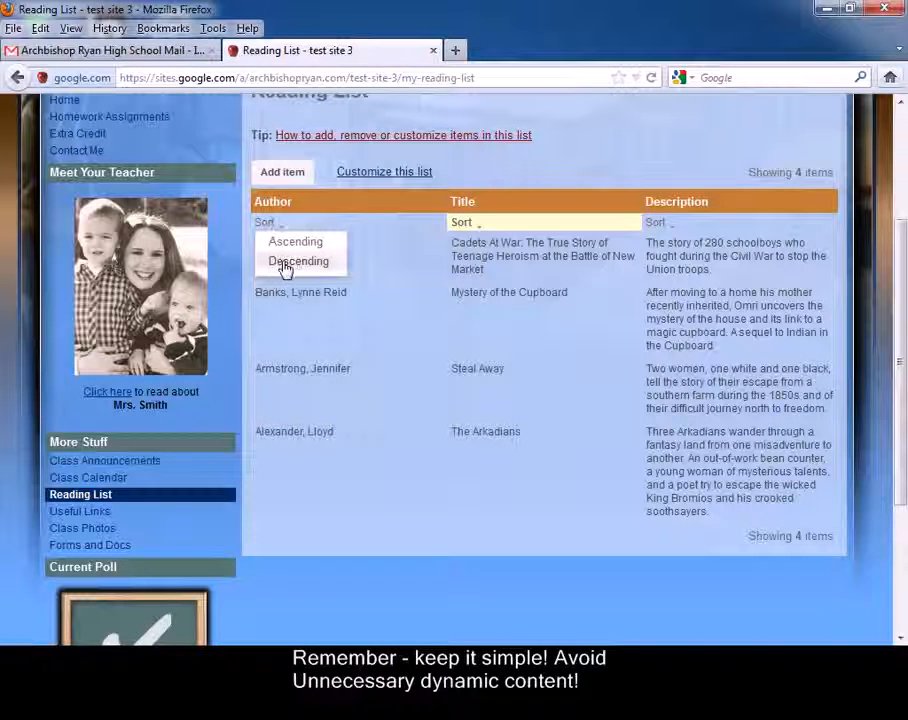
{"action": "left_click", "coordinate": [284, 264]}
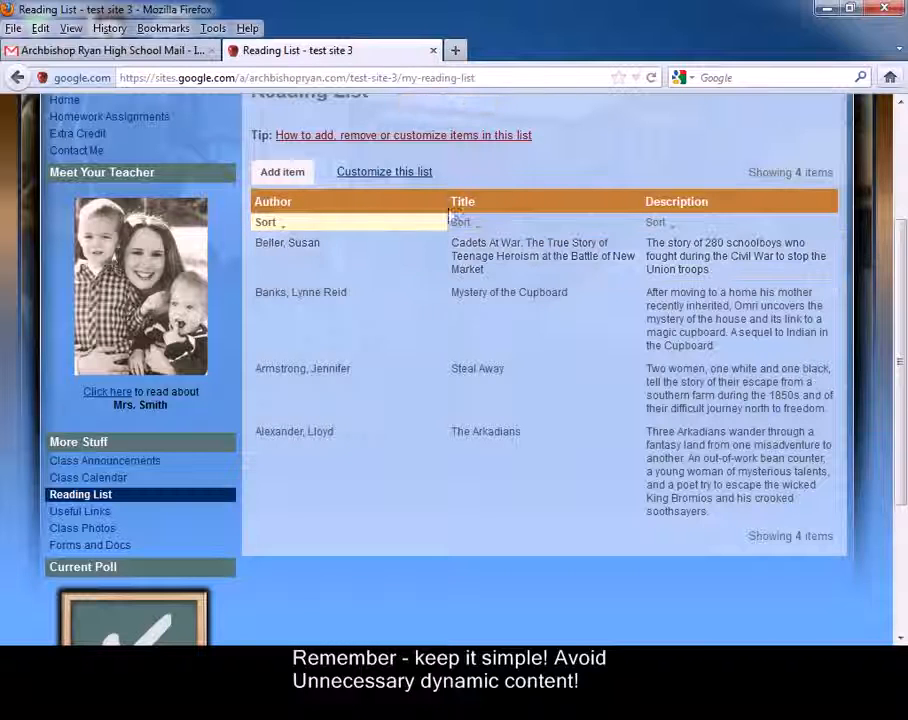
{"action": "scroll", "coordinate": [533, 172], "scroll_direction": "up", "scroll_amount": 4}
{"action": "left_click", "coordinate": [295, 372]}
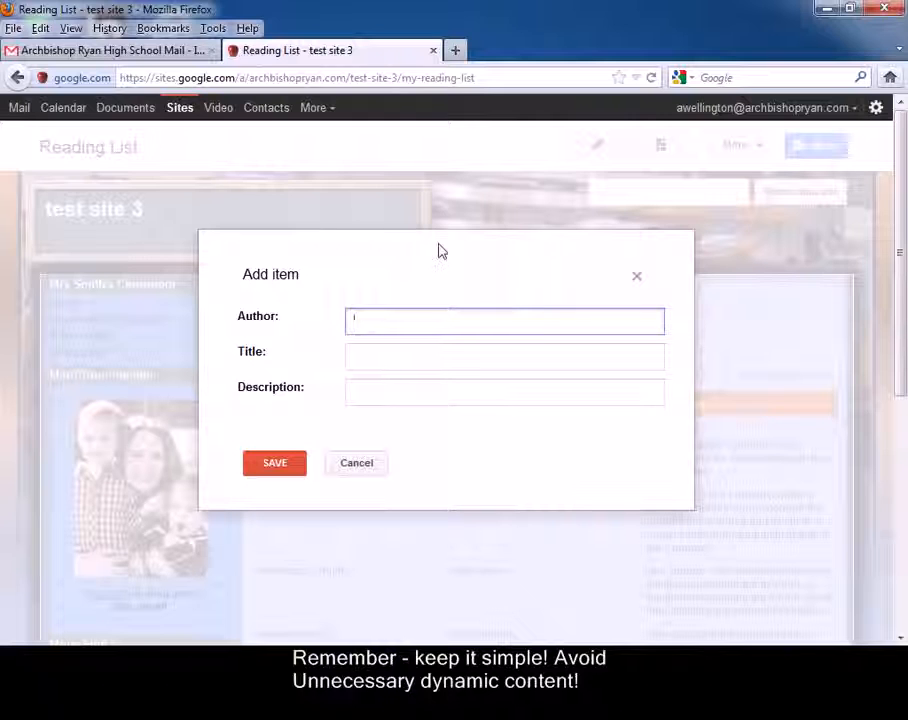
Save a new Reading List entry with author, title and description all 'test'
{"action": "type", "text": "test"}
{"action": "key", "text": "Tab"}
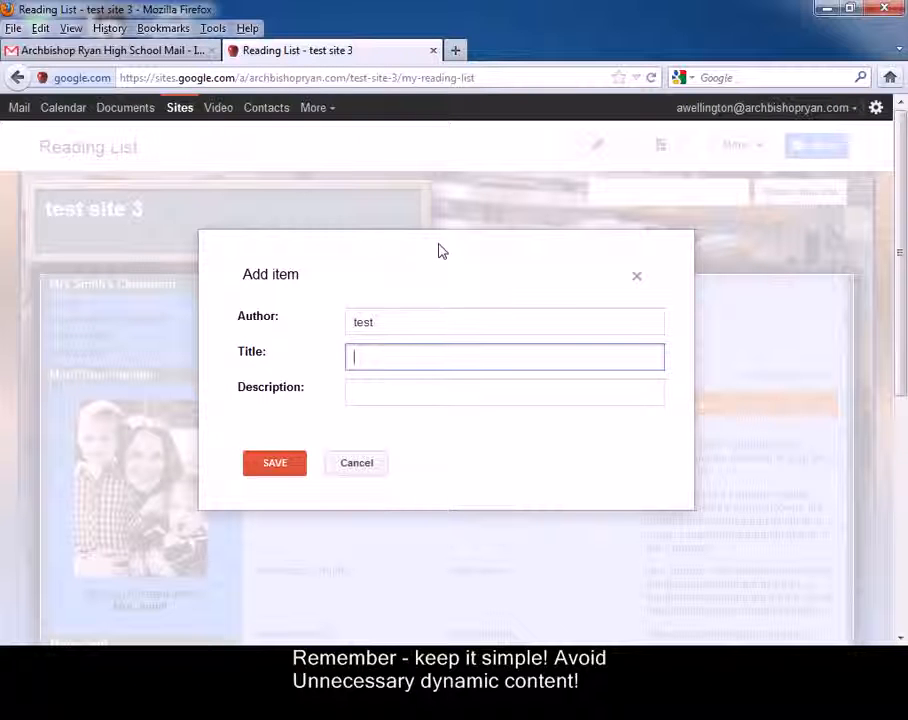
{"action": "type", "text": "test"}
{"action": "key", "text": "Tab"}
{"action": "type", "text": "test"}
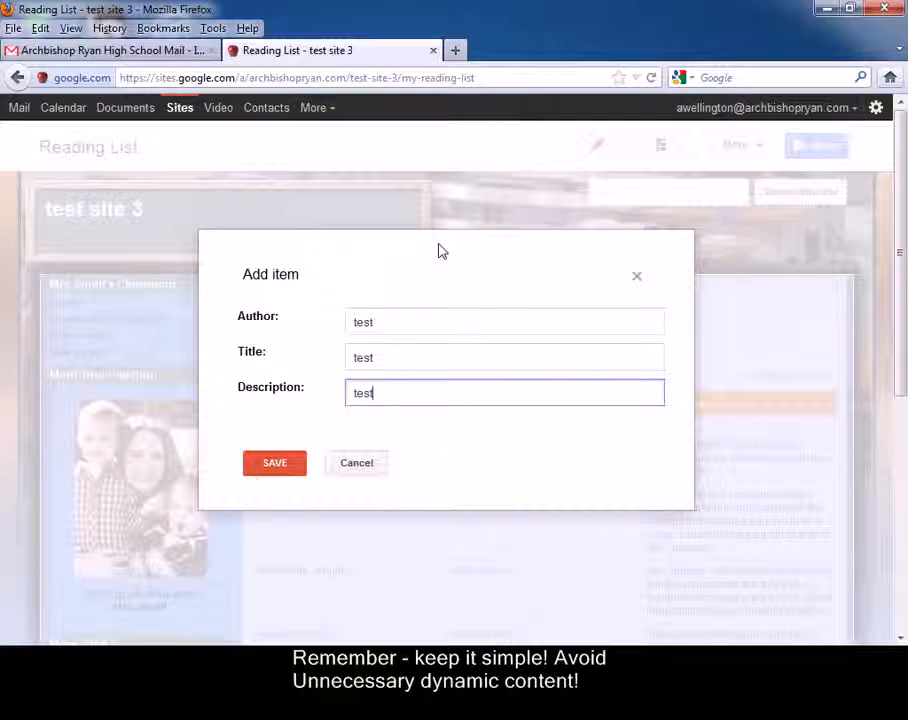
{"action": "left_click", "coordinate": [276, 464]}
Open the new test entry, close it unchanged, and go to the About Me page
{"action": "scroll", "coordinate": [350, 465], "scroll_direction": "down", "scroll_amount": 5}
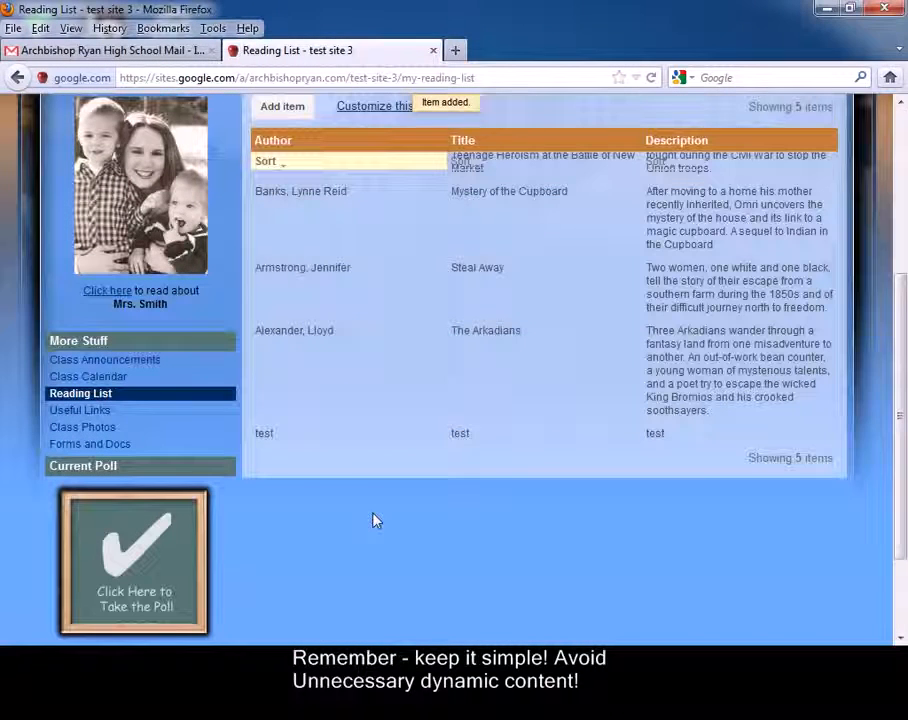
{"action": "left_click", "coordinate": [263, 438]}
{"action": "left_click", "coordinate": [357, 463]}
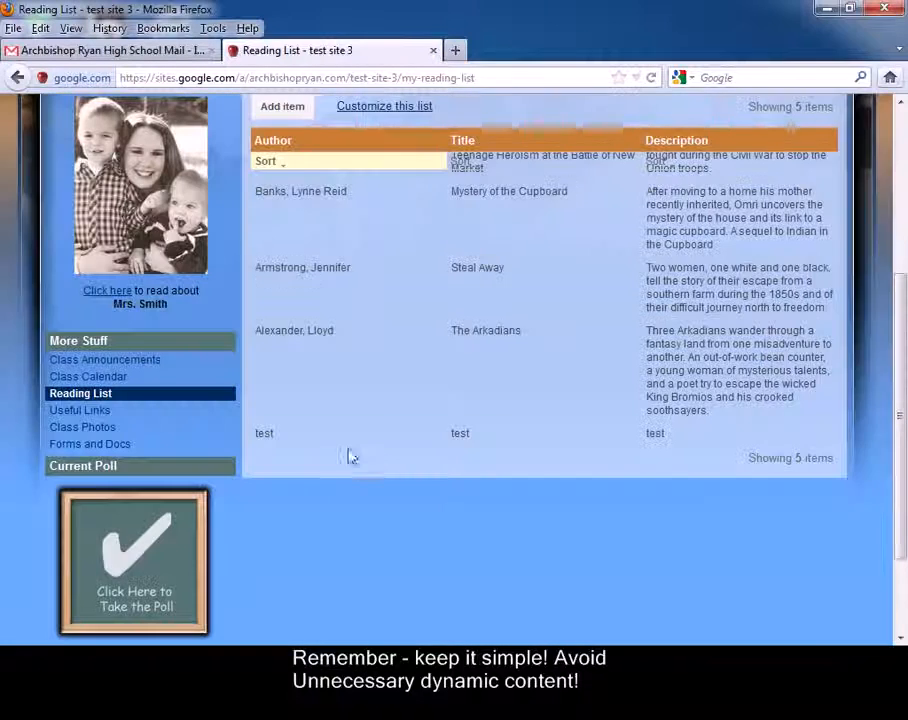
{"action": "scroll", "coordinate": [355, 460], "scroll_direction": "up", "scroll_amount": 5}
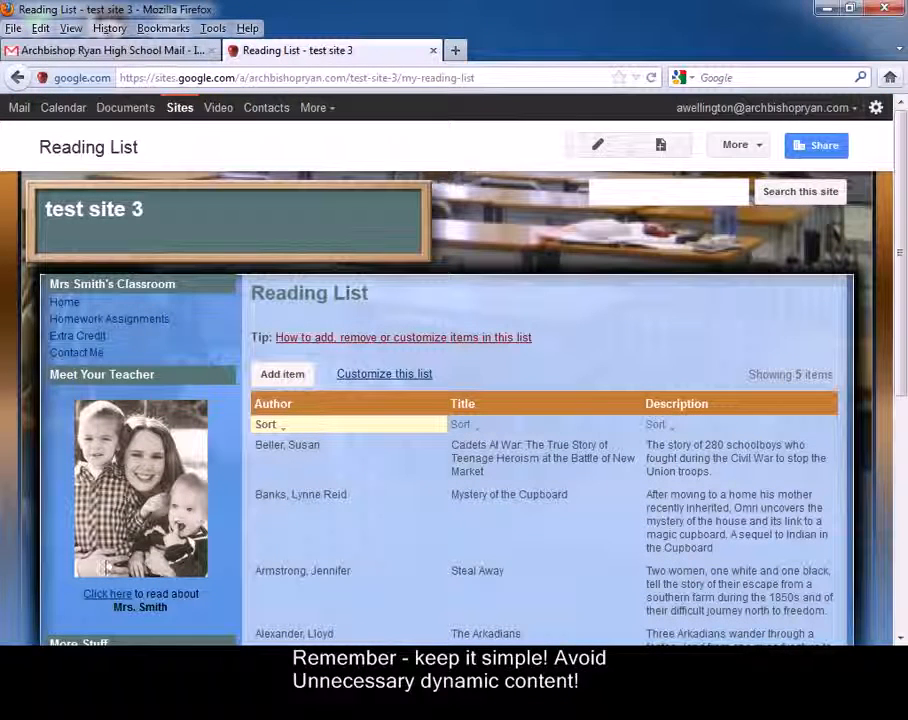
{"action": "left_click", "coordinate": [109, 595]}
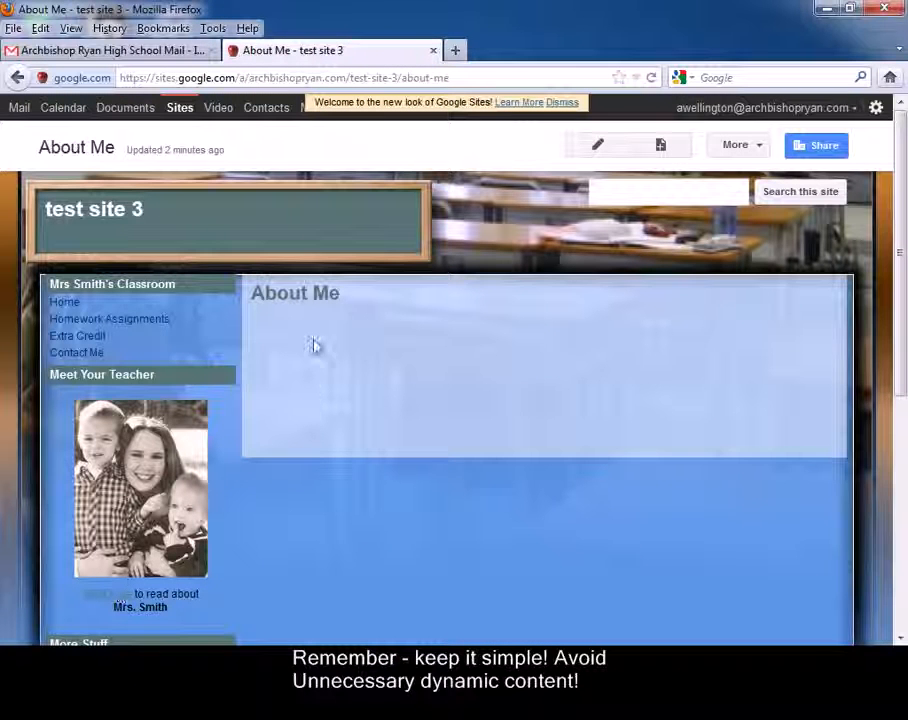
Browse About Me and the three PDFs on Forms and Docs, then open Contact Me
{"action": "scroll", "coordinate": [340, 388], "scroll_direction": "down", "scroll_amount": 3}
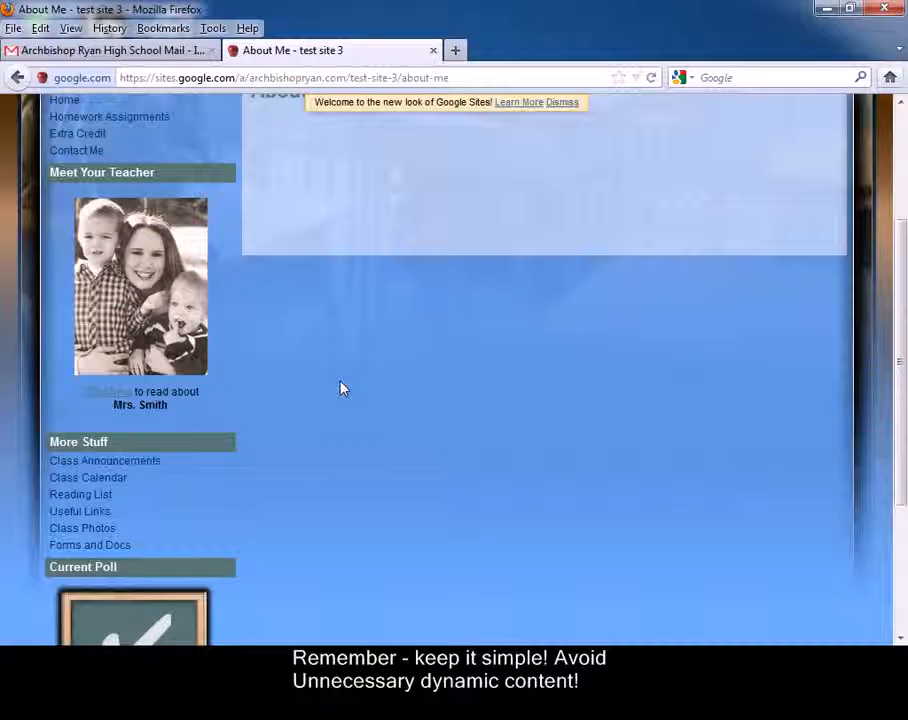
{"action": "scroll", "coordinate": [340, 388], "scroll_direction": "up", "scroll_amount": 3}
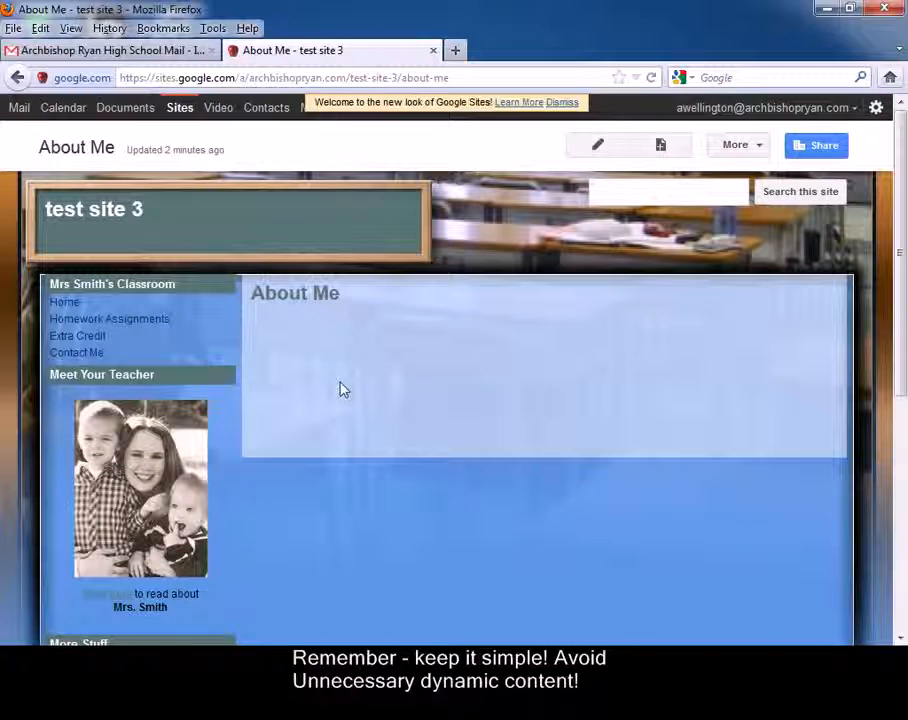
{"action": "scroll", "coordinate": [215, 450], "scroll_direction": "down", "scroll_amount": 5}
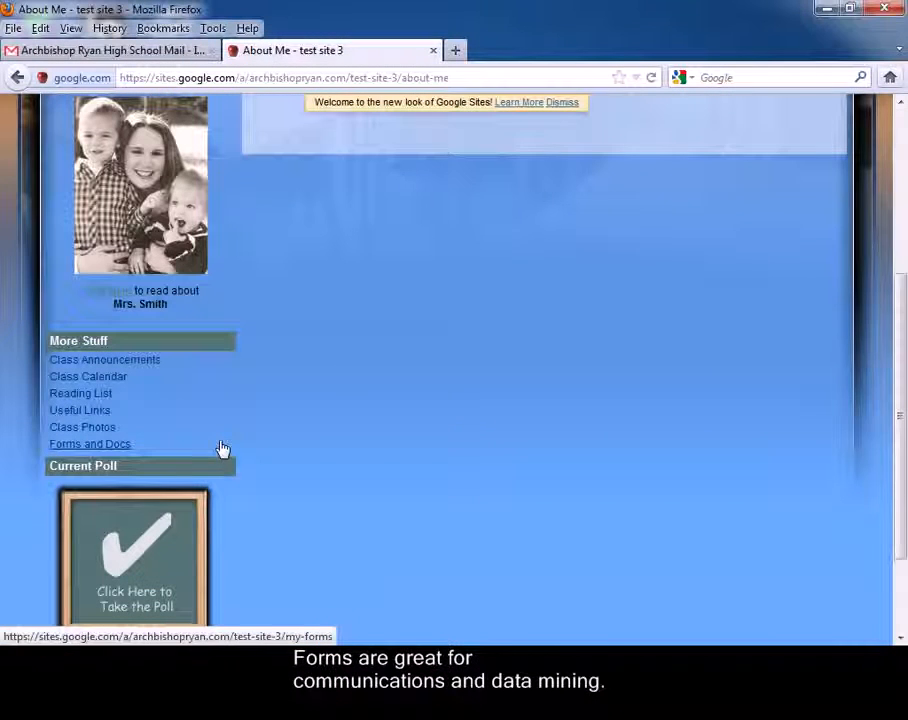
{"action": "left_click", "coordinate": [95, 447]}
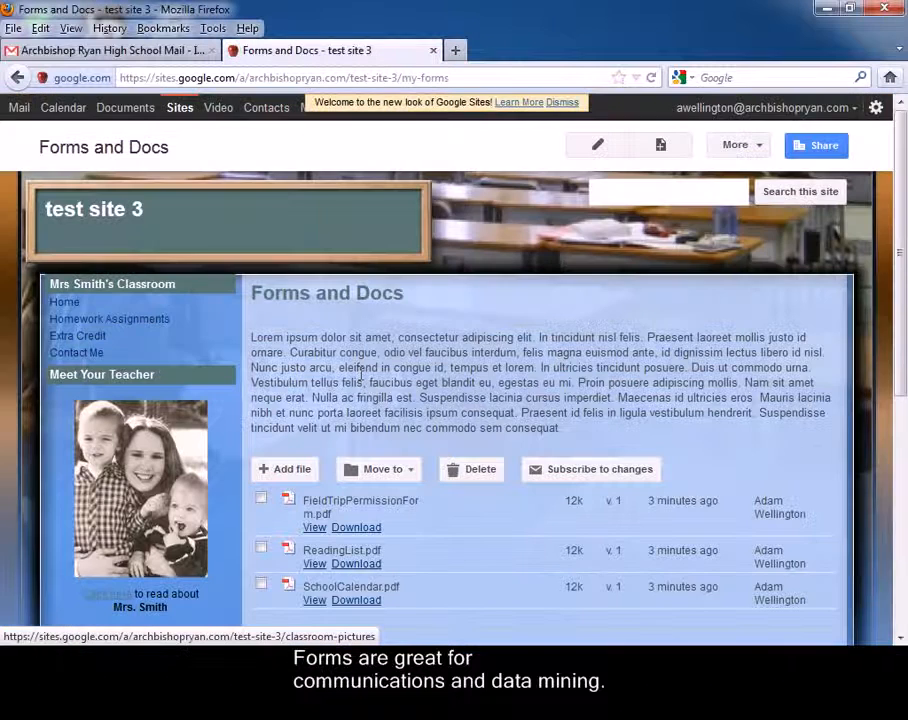
{"action": "scroll", "coordinate": [110, 440], "scroll_direction": "down", "scroll_amount": 2}
{"action": "scroll", "coordinate": [430, 390], "scroll_direction": "down", "scroll_amount": 3}
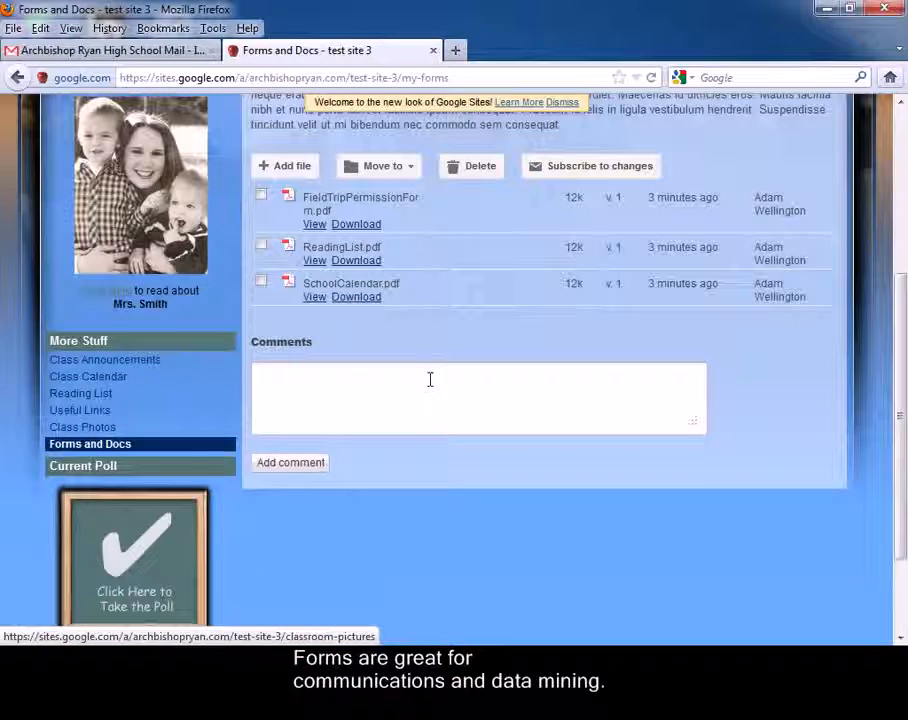
{"action": "scroll", "coordinate": [430, 382], "scroll_direction": "up", "scroll_amount": 5}
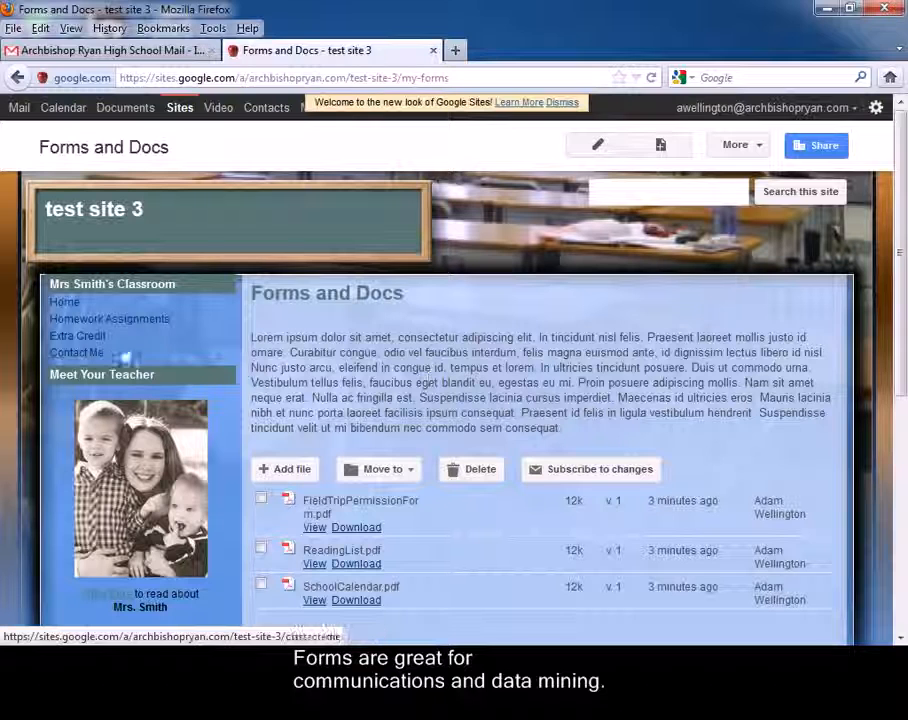
{"action": "left_click", "coordinate": [90, 354]}
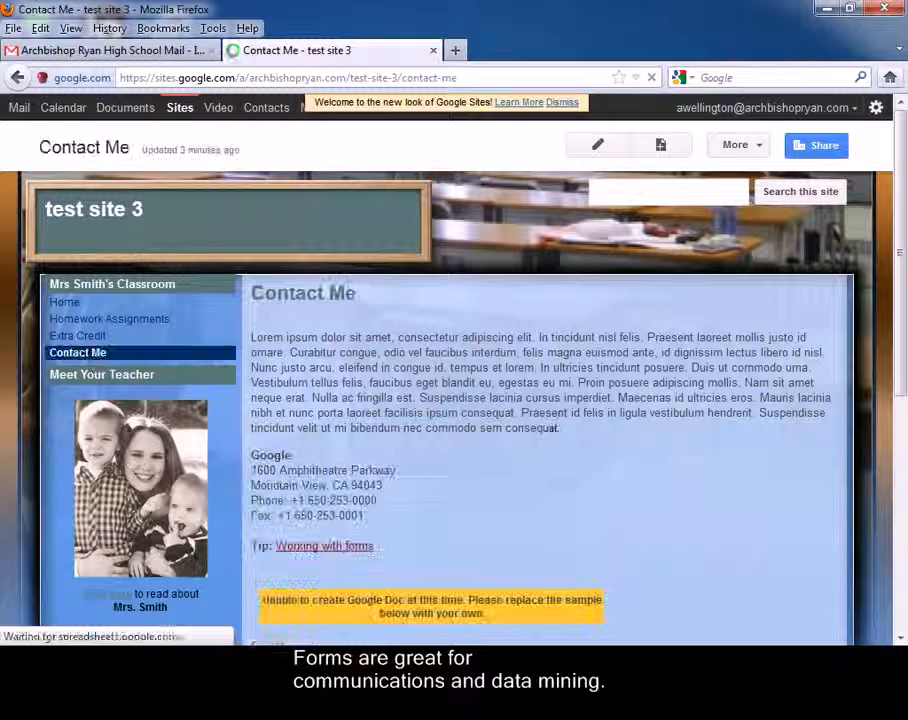
Fill the Contact Me form with name 'test' and an e-mail address, and submit it
{"action": "scroll", "coordinate": [669, 480], "scroll_direction": "down", "scroll_amount": 5}
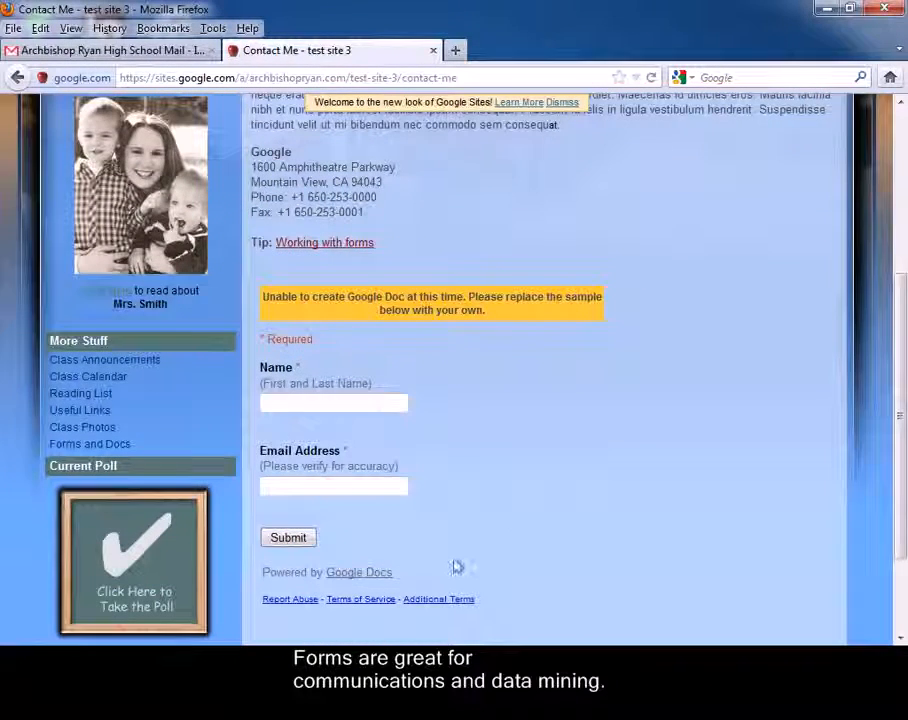
{"action": "left_click_drag", "start_coordinate": [393, 488], "coordinate": [275, 318]}
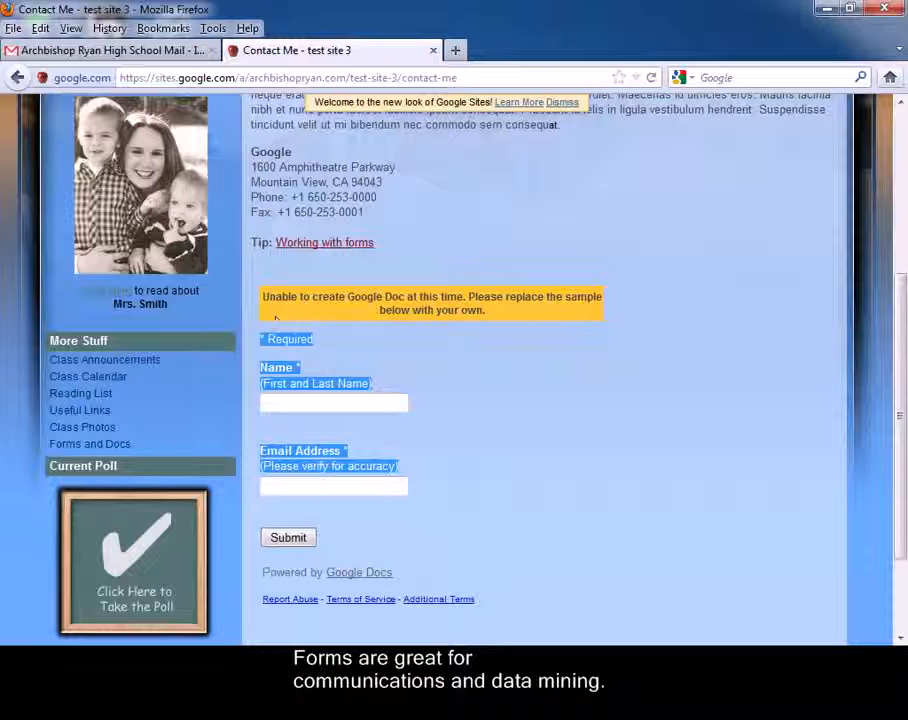
{"action": "left_click", "coordinate": [528, 424]}
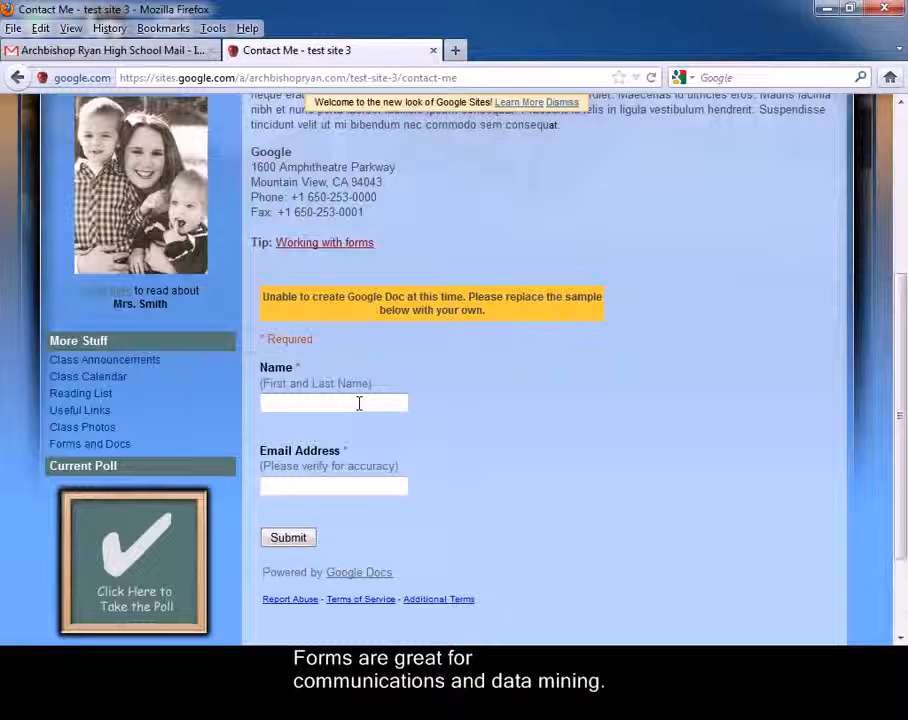
{"action": "type", "text": "l"}
{"action": "key", "text": "Tab"}
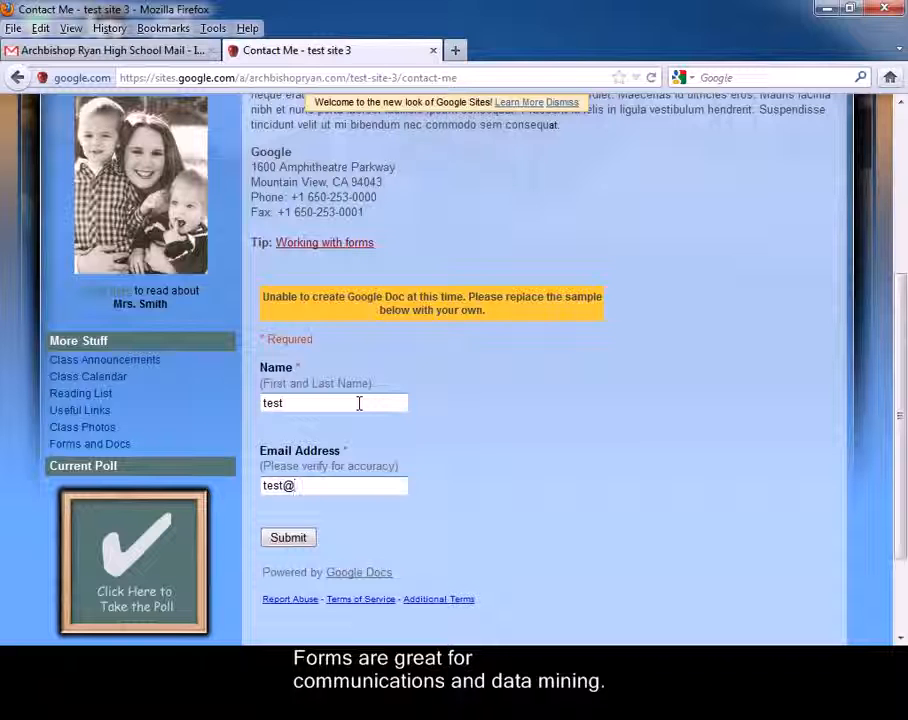
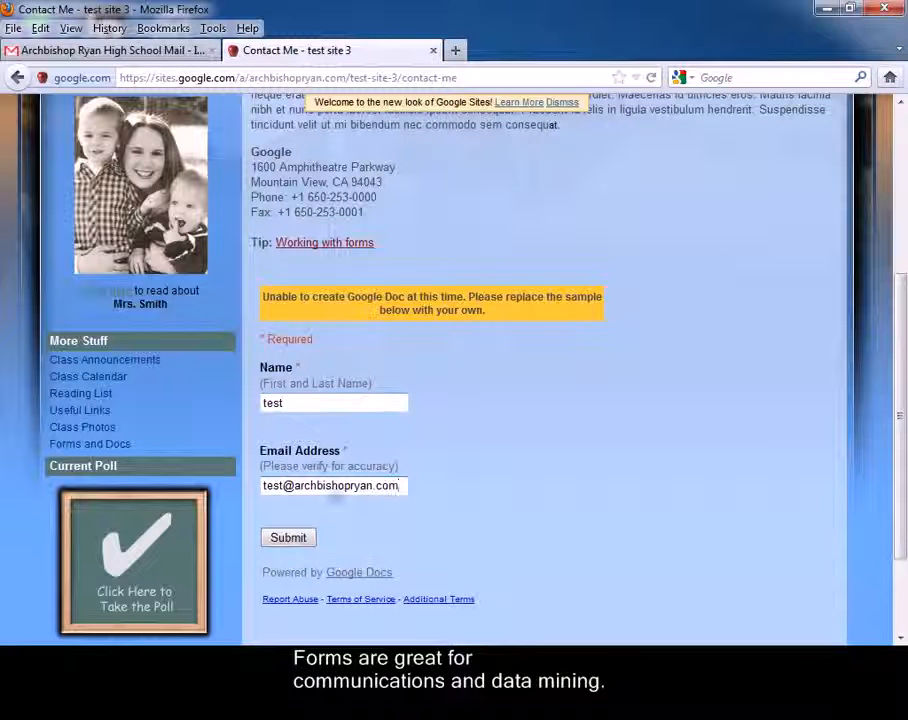
{"action": "left_click", "coordinate": [296, 541]}
Check the submission confirmation message, then return to the Home page
{"action": "left_click_drag", "start_coordinate": [500, 430], "coordinate": [279, 375]}
{"action": "left_click", "coordinate": [511, 456]}
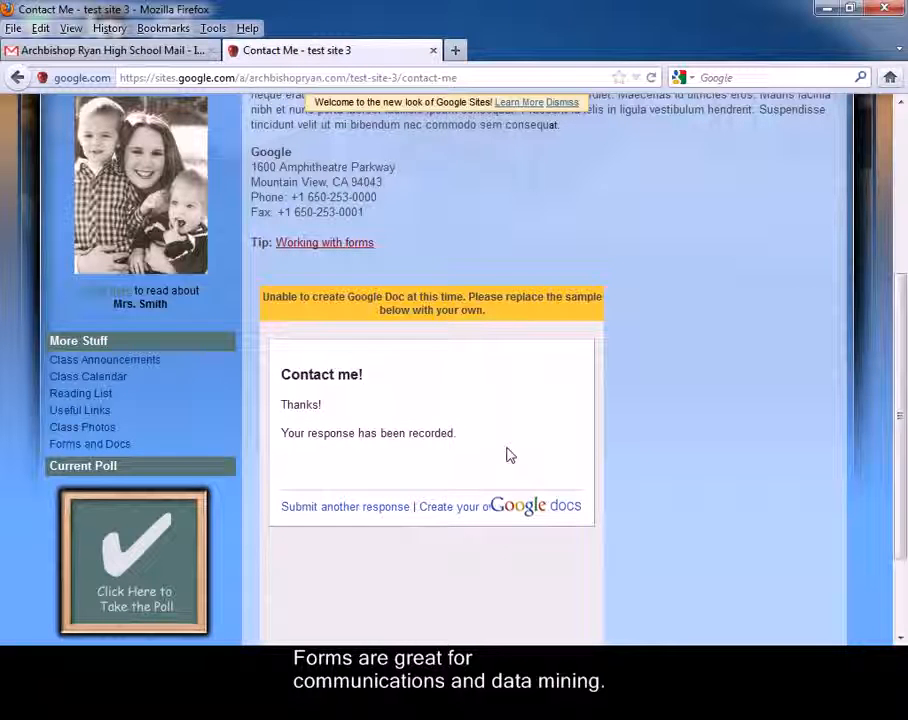
{"action": "scroll", "coordinate": [507, 455], "scroll_direction": "up", "scroll_amount": 5}
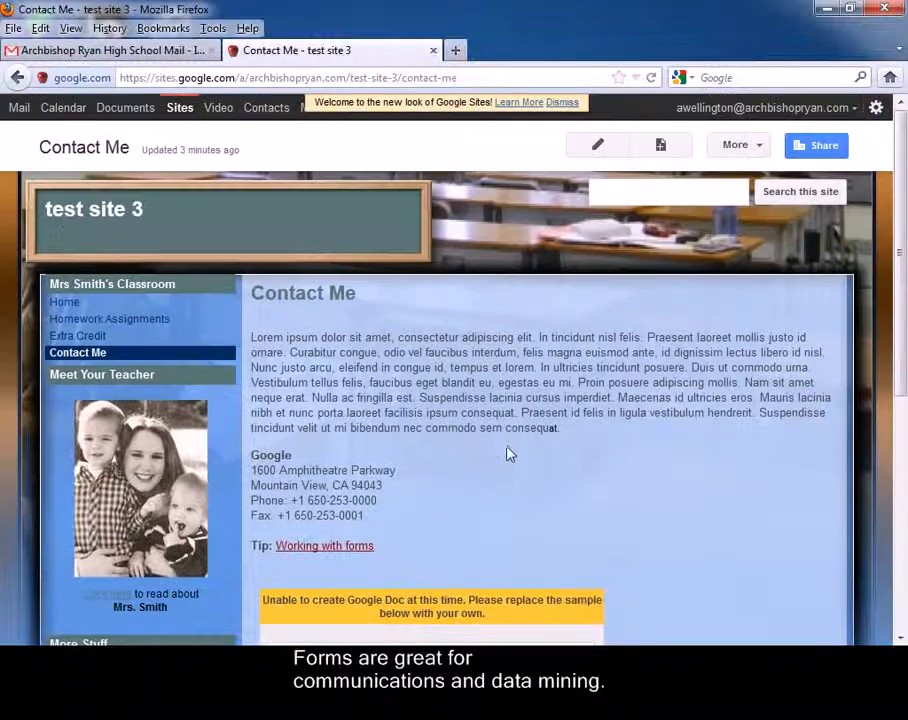
{"action": "left_click", "coordinate": [66, 303]}
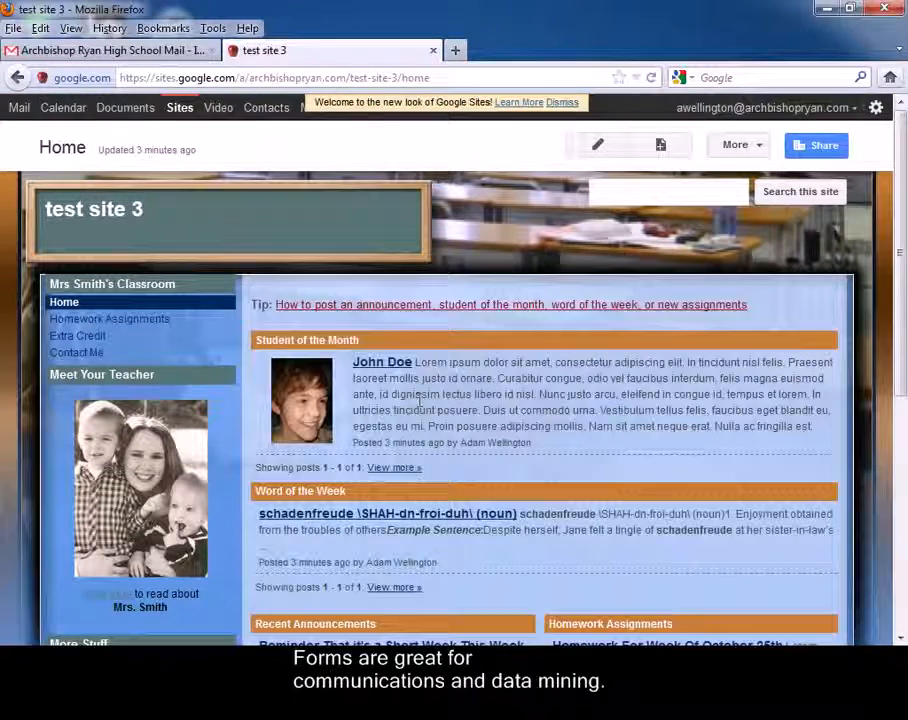
Browse the US-holidays Class Calendar page, then return to Home
{"action": "scroll", "coordinate": [570, 436], "scroll_direction": "down", "scroll_amount": 5}
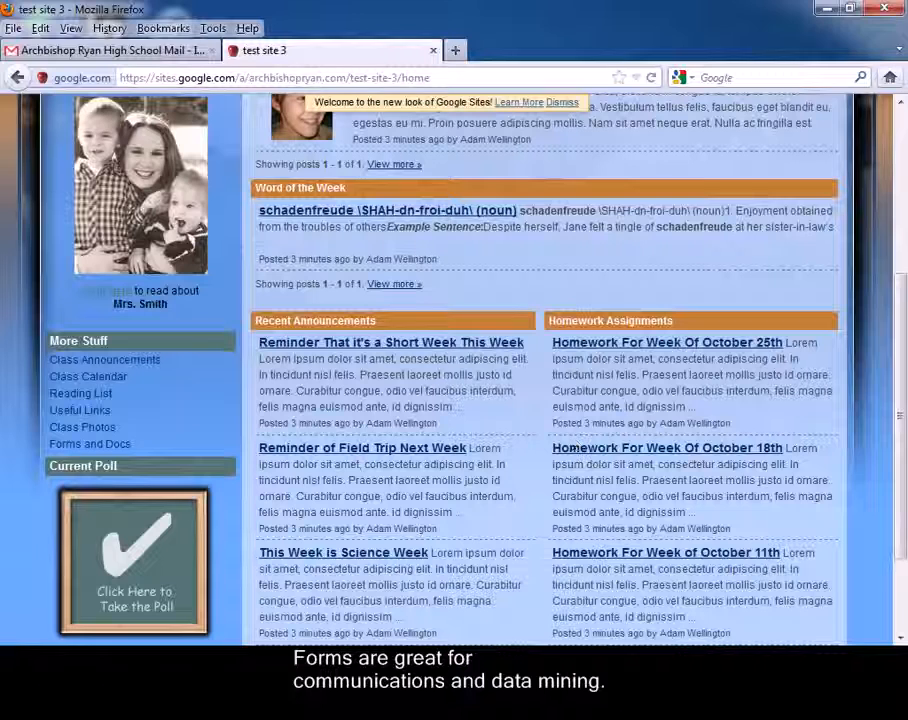
{"action": "left_click", "coordinate": [115, 385]}
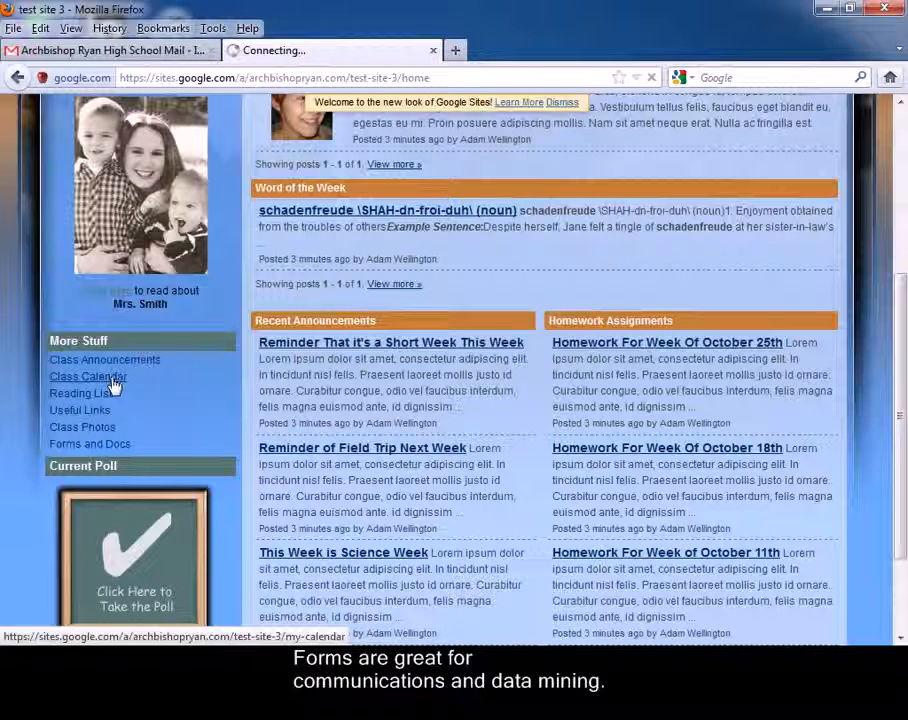
{"action": "scroll", "coordinate": [336, 416], "scroll_direction": "down", "scroll_amount": 5}
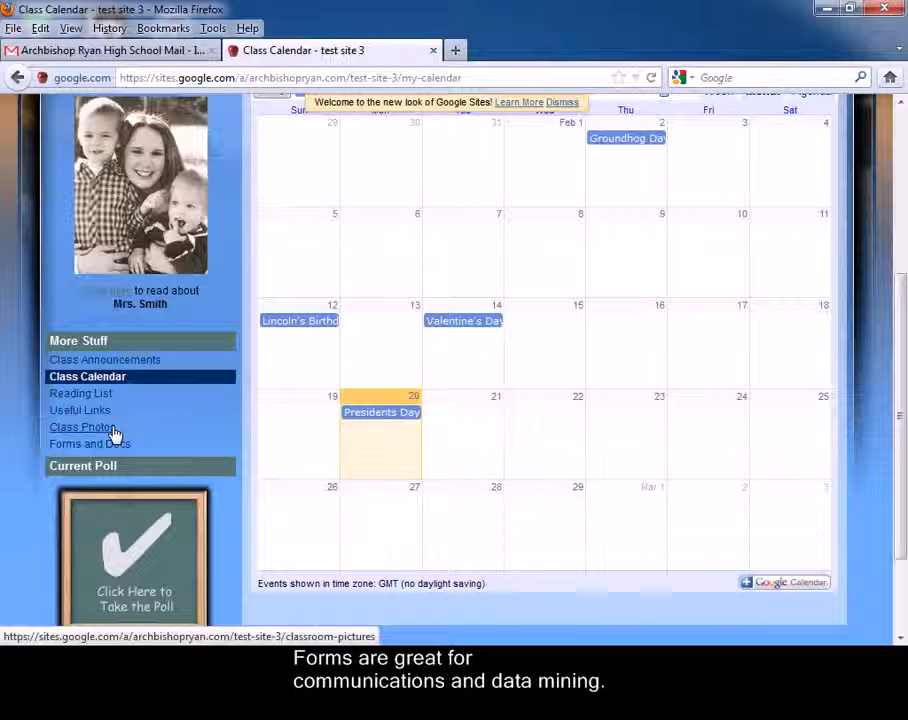
{"action": "scroll", "coordinate": [440, 453], "scroll_direction": "up", "scroll_amount": 5}
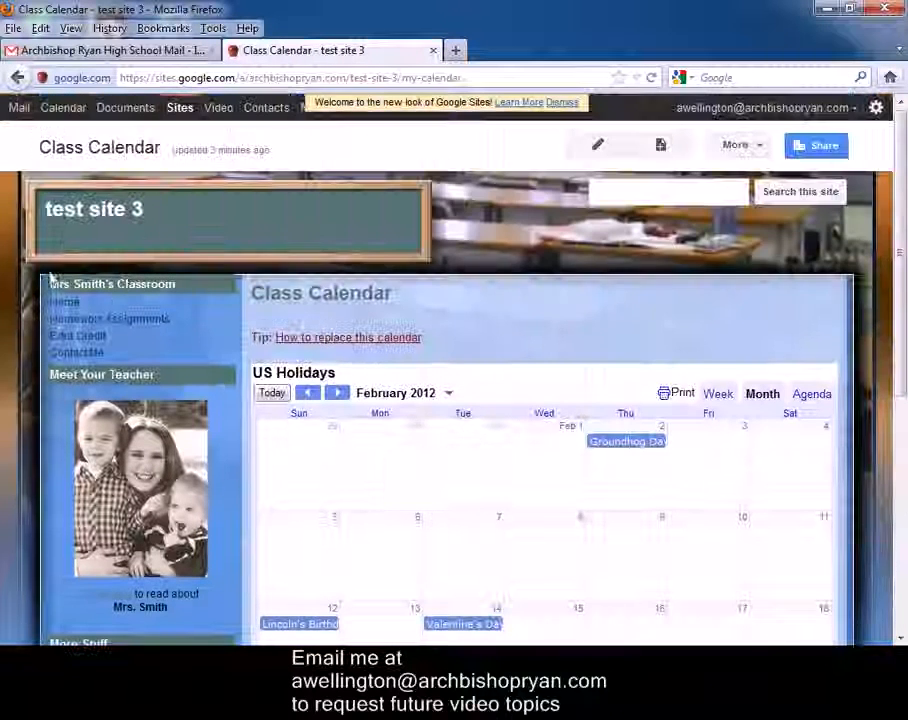
{"action": "left_click", "coordinate": [60, 302]}
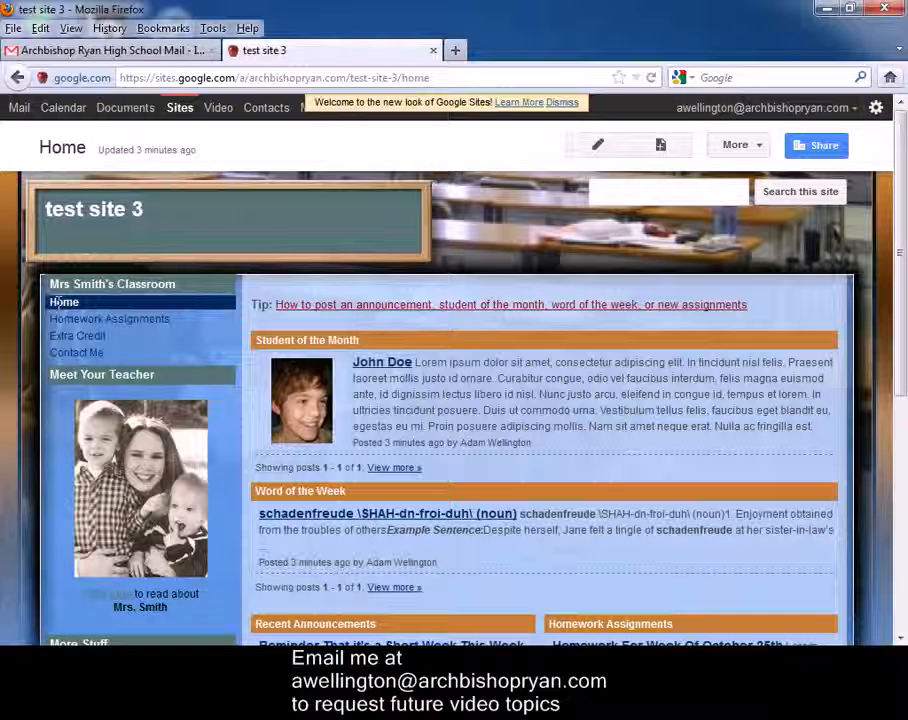